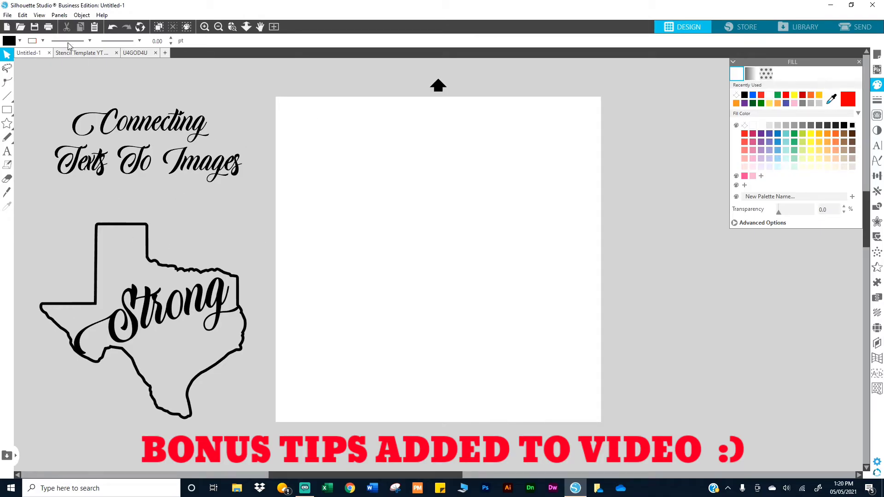
Step: Merge TX Star.PNG from the desktop's IMAGES > State Shapes folder and enlarge it to about 5.8 in wide near the page's centre
click(8, 15)
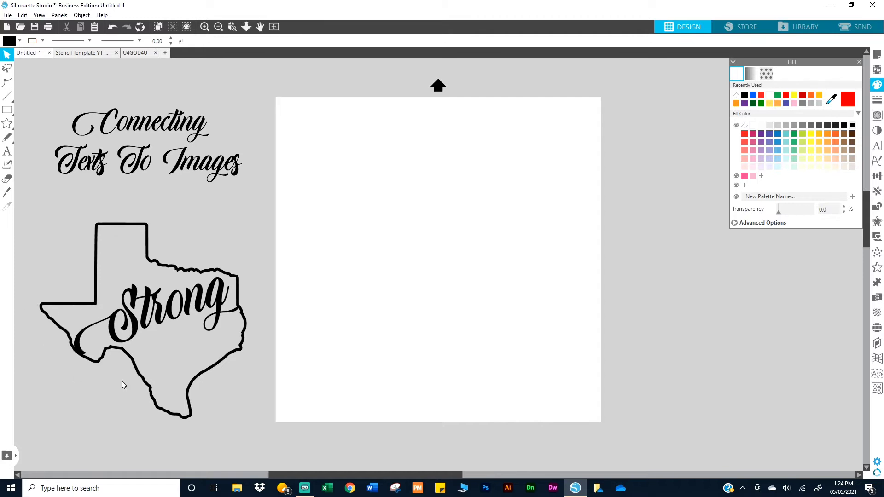
click(6, 16)
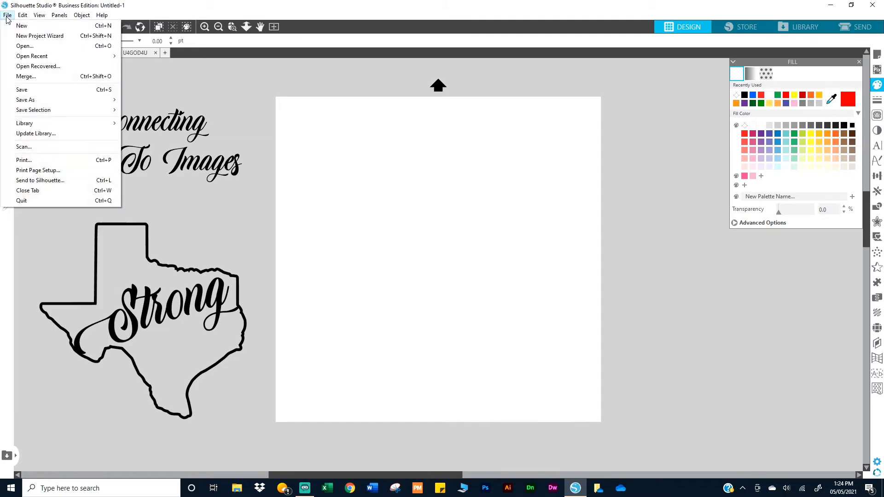
click(37, 78)
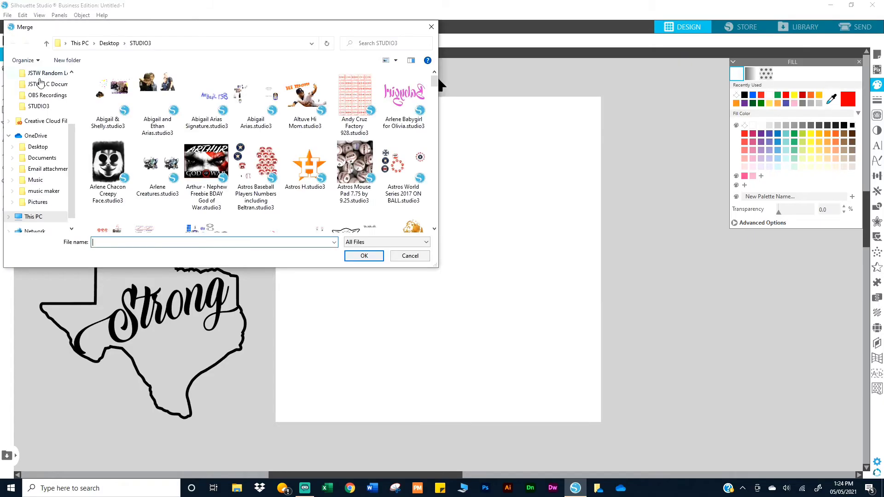
scroll(39, 86, up, 3)
click(36, 92)
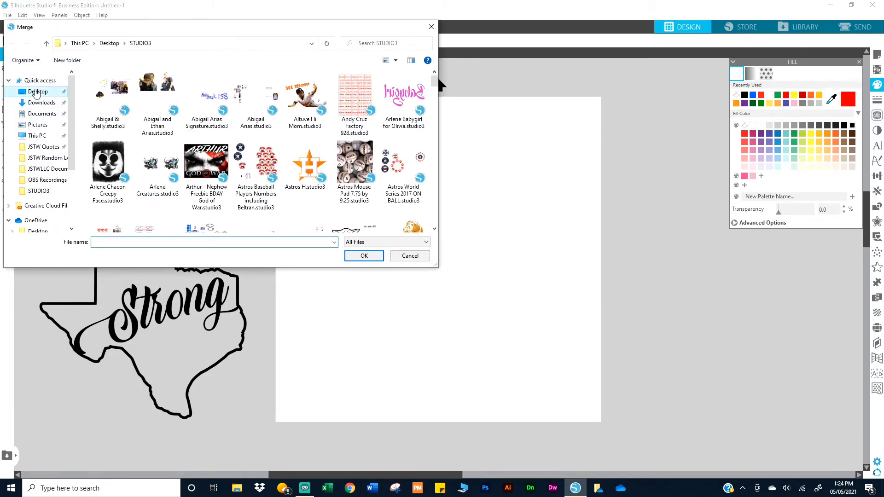
double_click(344, 84)
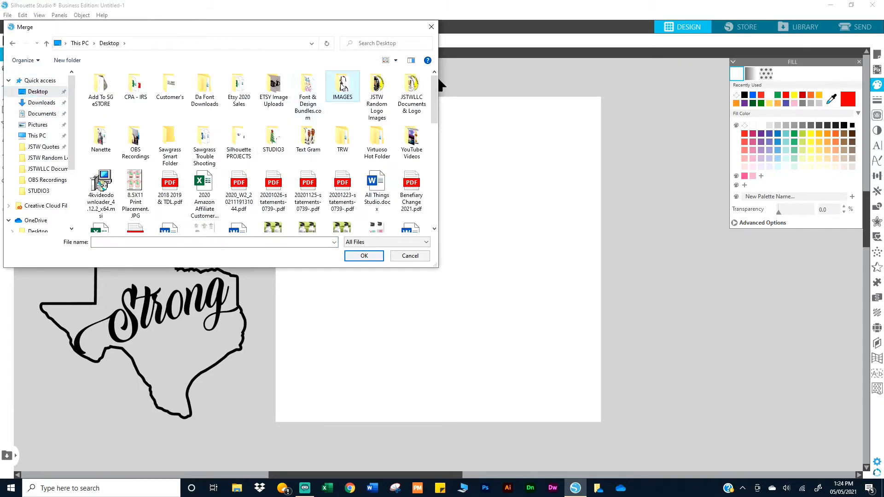
scroll(325, 147, down, 10)
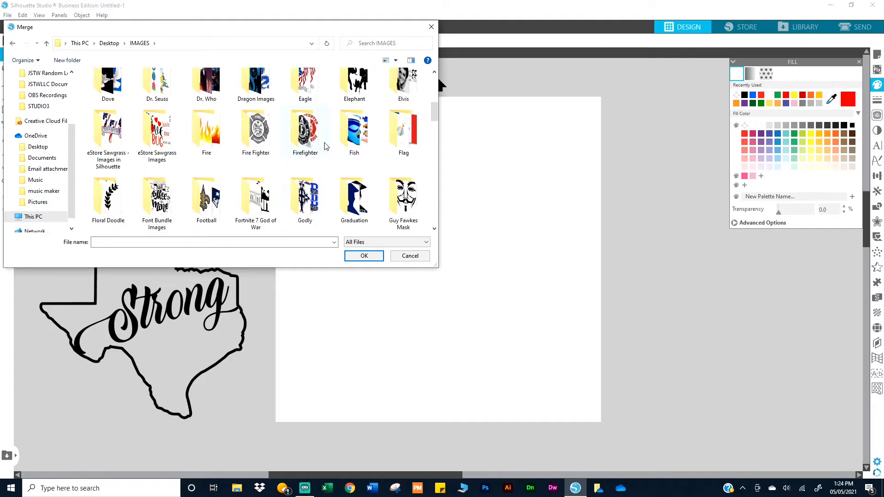
scroll(325, 146, down, 2)
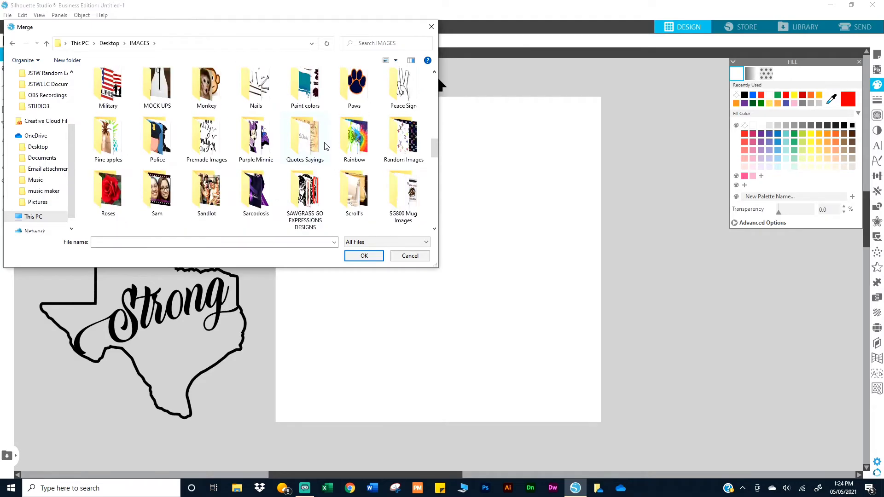
scroll(325, 146, down, 2)
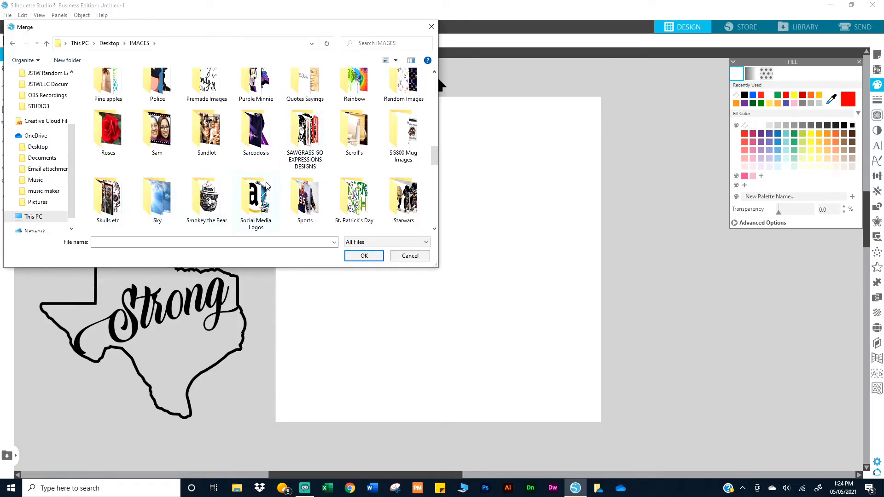
scroll(265, 185, down, 2)
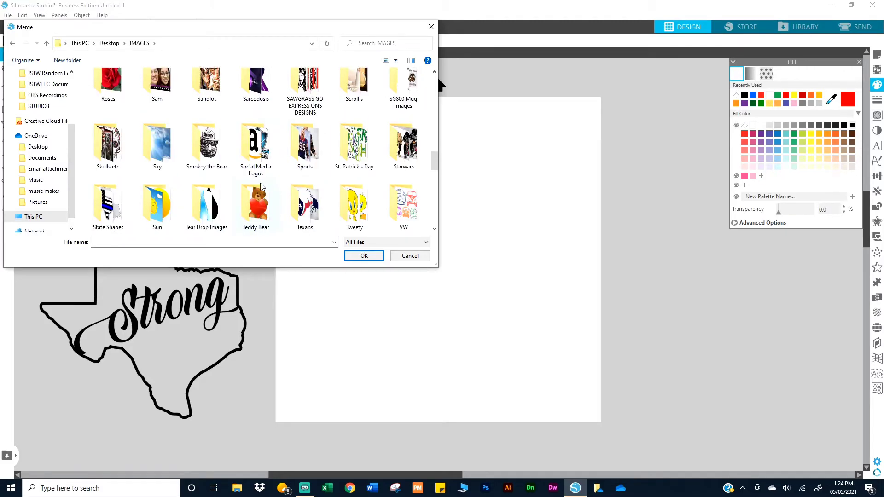
double_click(115, 217)
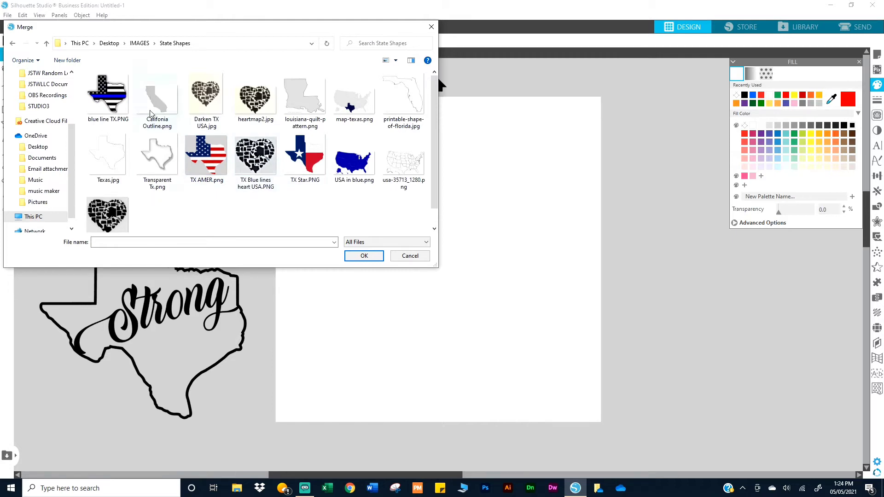
double_click(301, 153)
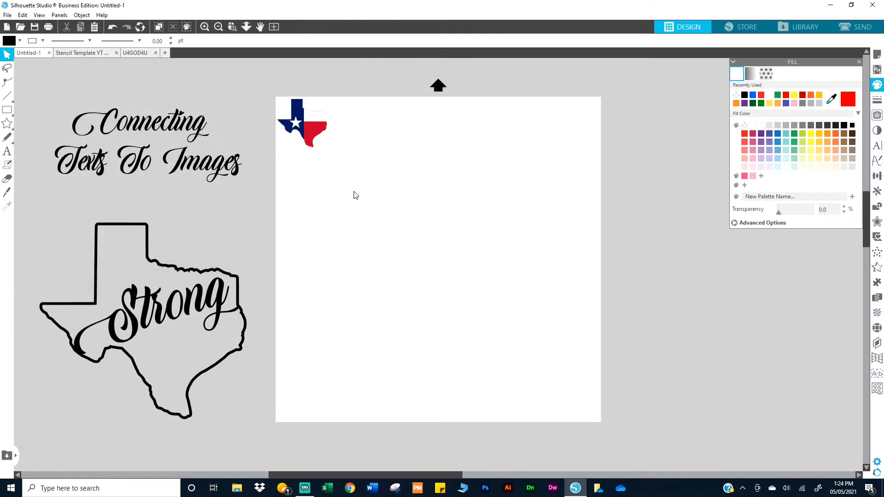
drag(308, 134, 578, 340)
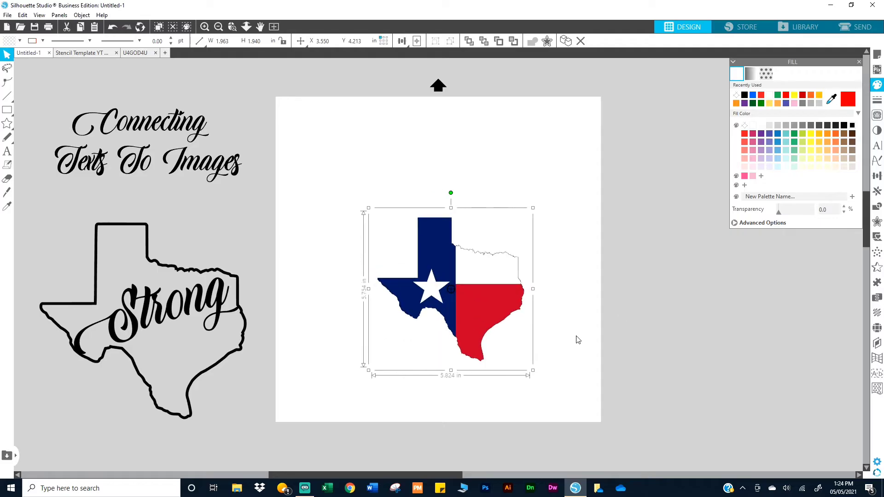
Step: Set the cutting mat to Auto (Cameo) and enlarge the Texas flag image to about 8.13 in wide
click(877, 55)
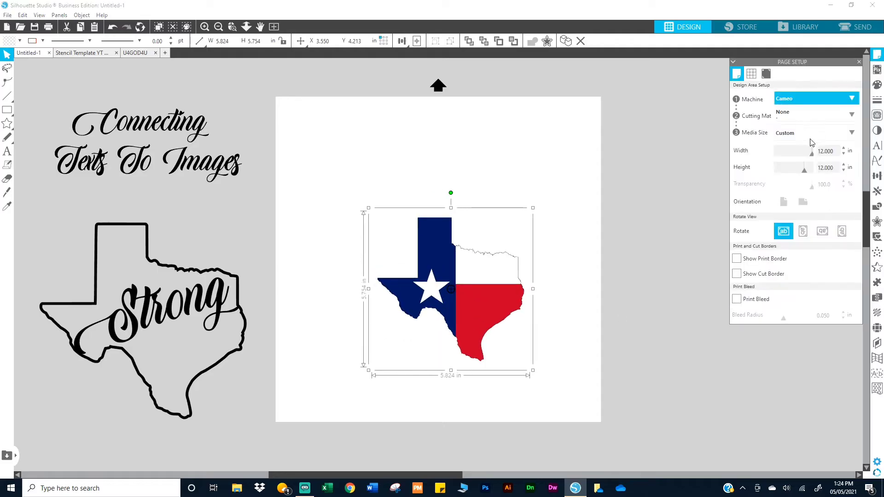
drag(813, 190, 755, 192)
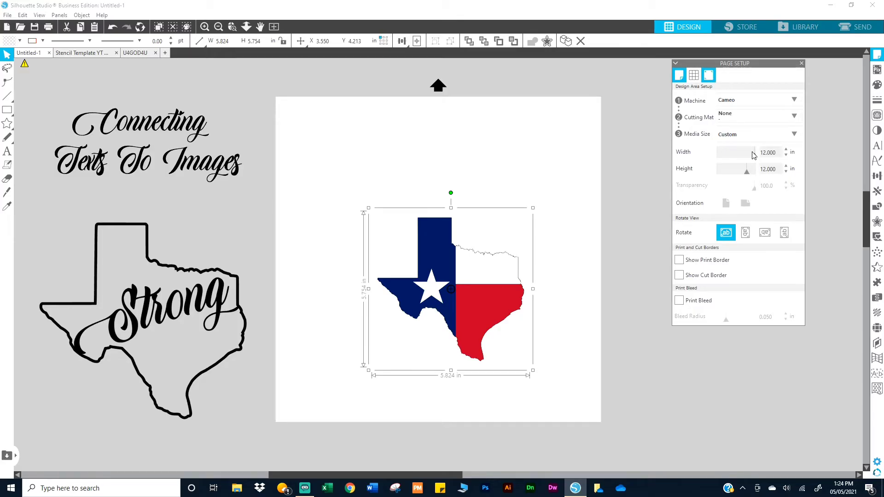
click(755, 116)
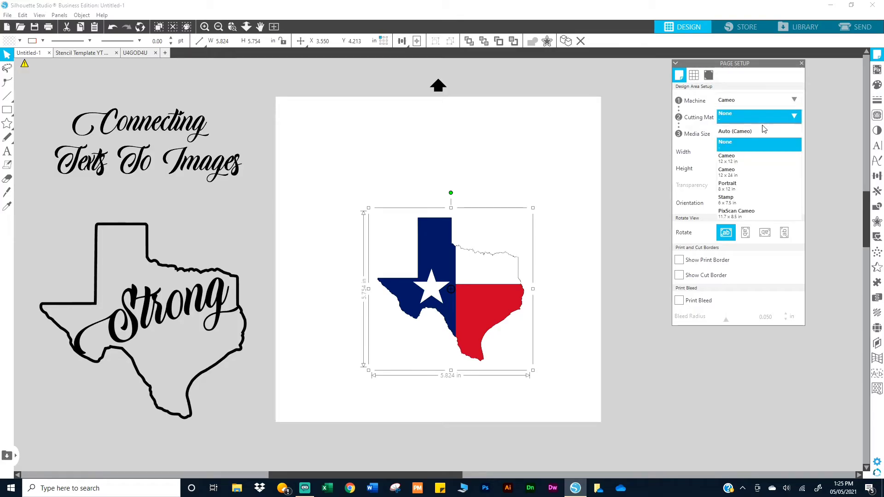
click(734, 133)
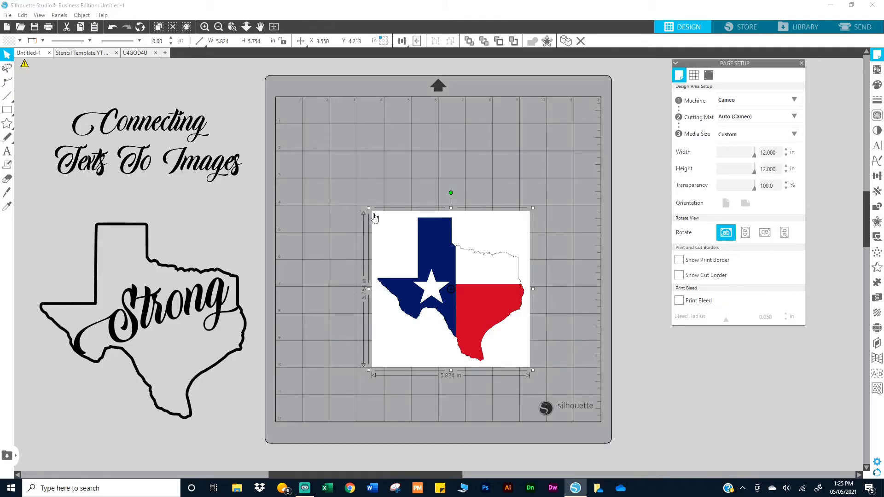
drag(369, 208, 308, 148)
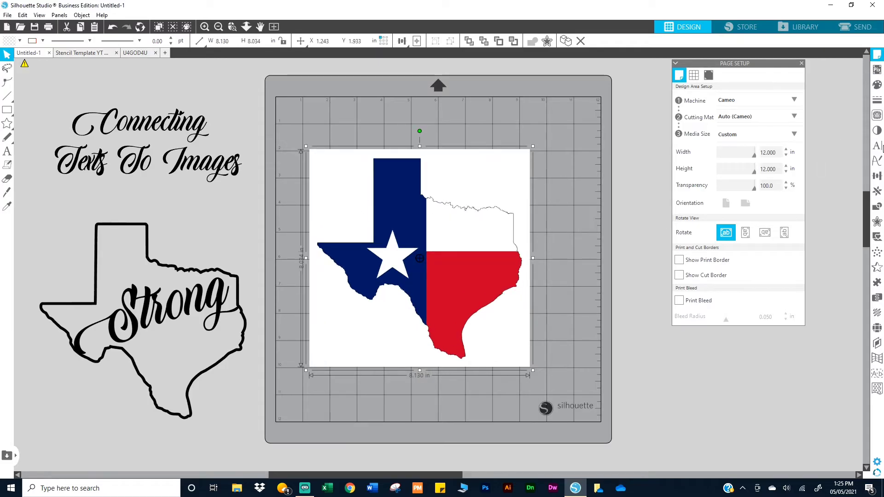
click(802, 63)
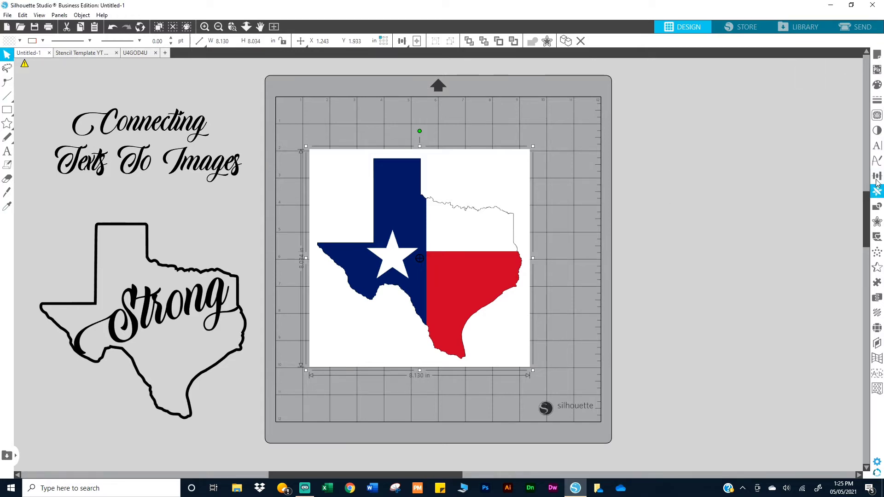
Step: Trace the whole Texas flag image with the threshold at 94% and the plain Trace style
click(877, 117)
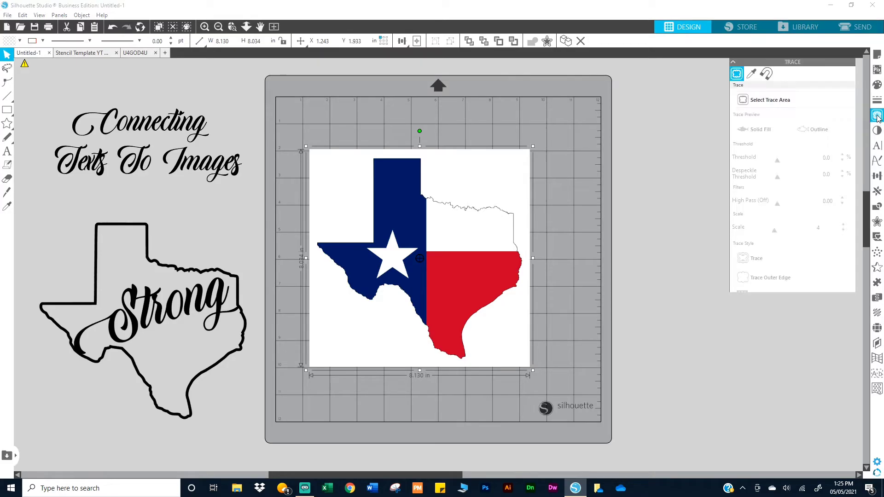
click(762, 102)
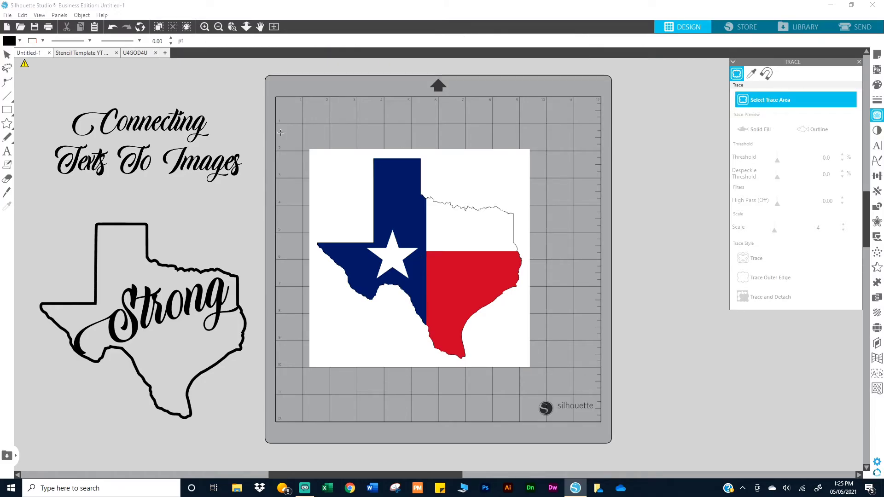
mouse_move(285, 132)
mouse_down()
mouse_move(506, 374)
mouse_move(561, 394)
mouse_up()
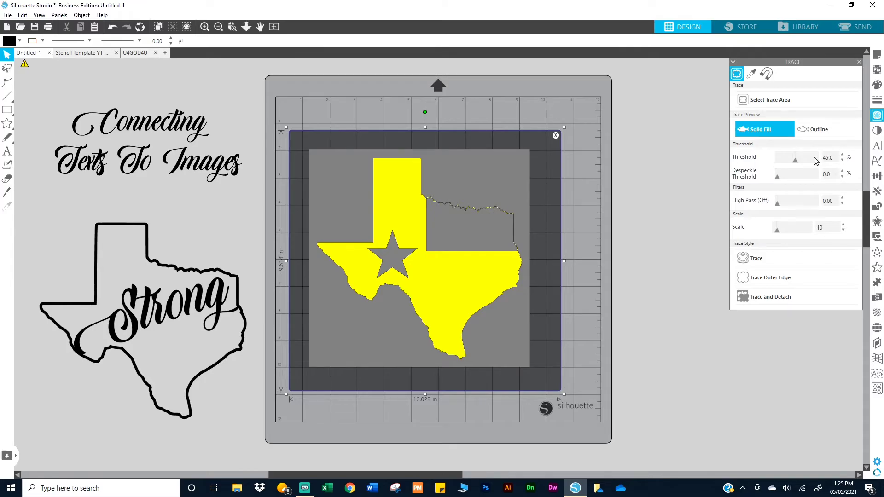
drag(795, 164, 815, 164)
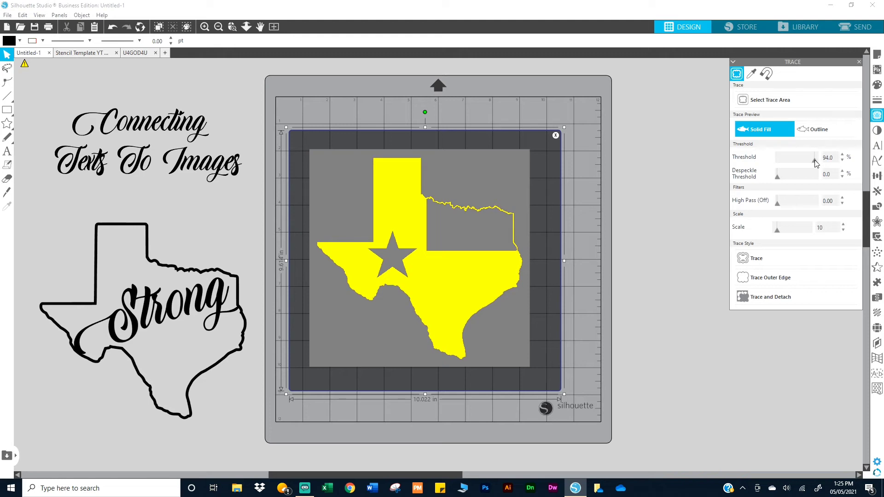
click(752, 259)
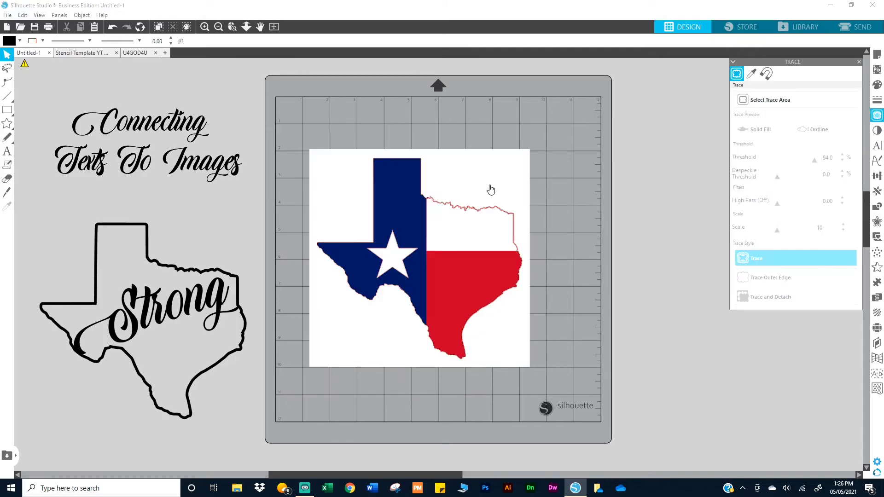
Step: Pull the original flag image off the trace and delete it, and release the traced shape's compound path
mouse_move(506, 190)
mouse_down()
mouse_move(670, 238)
mouse_move(788, 247)
mouse_up()
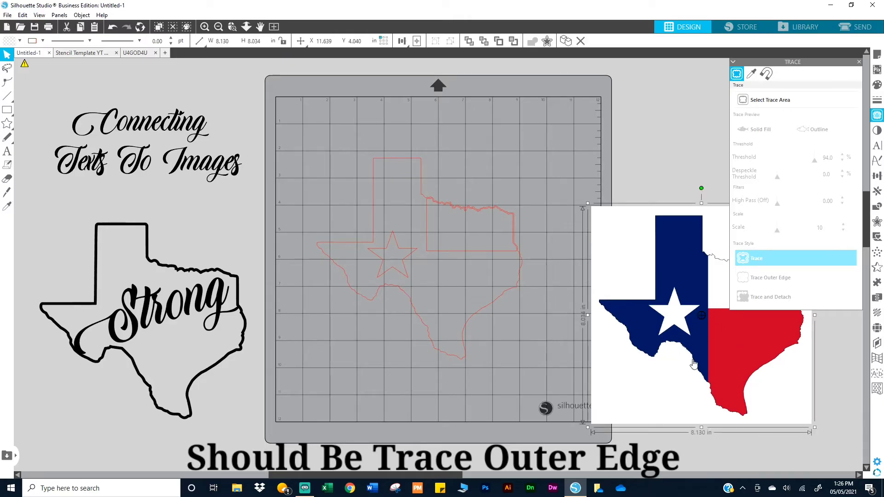
key(Delete)
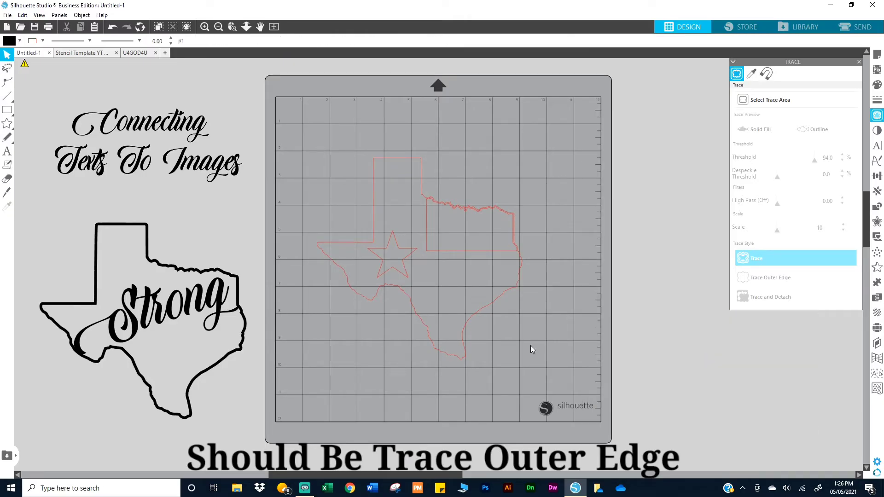
click(477, 209)
right_click(477, 209)
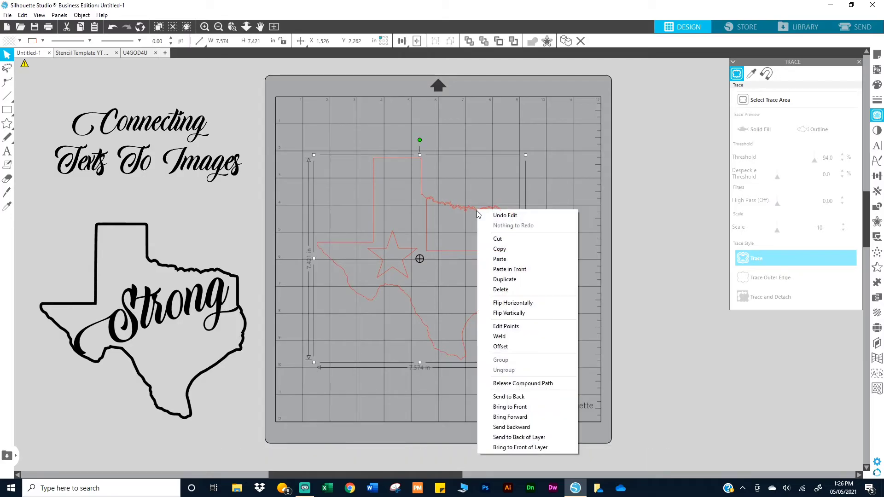
click(510, 383)
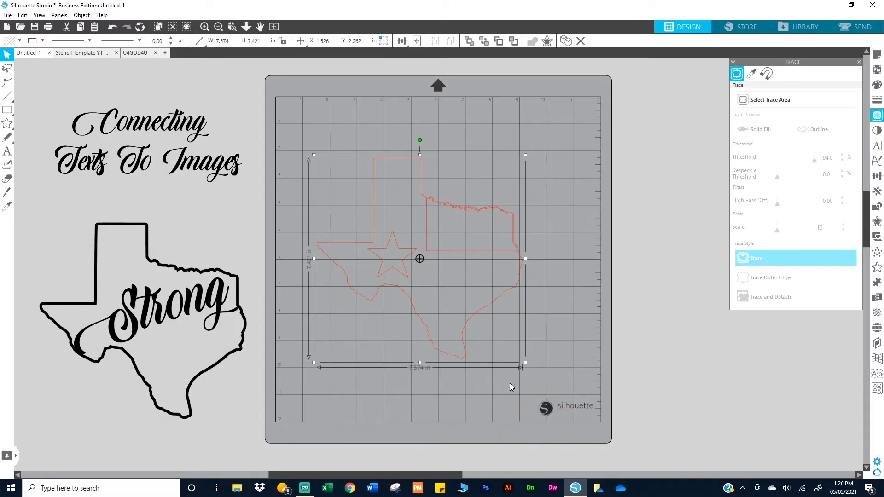
Step: Delete the traced star and inner panel, keeping only the Texas outline on the mat, enlarged to about 9.24 in wide
click(392, 177)
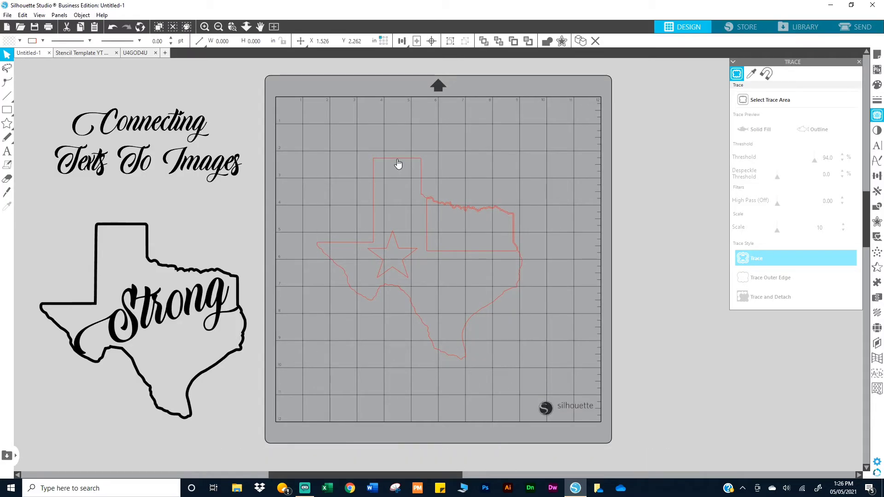
drag(398, 164, 633, 97)
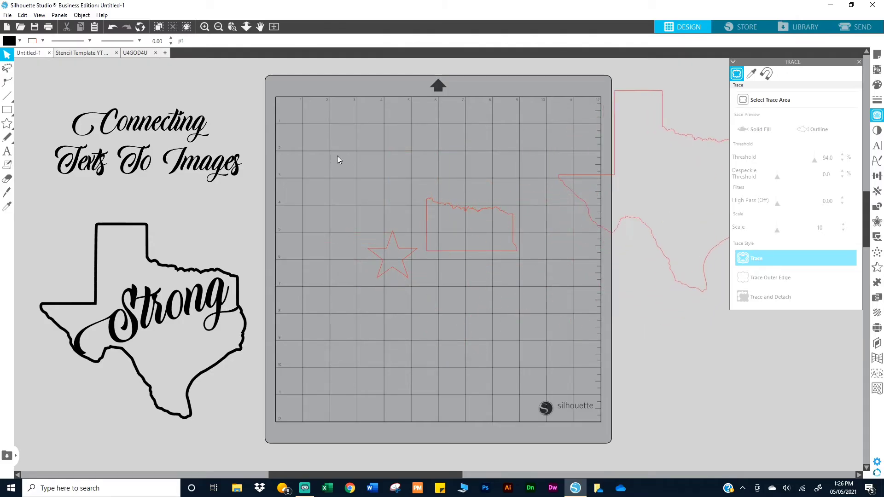
drag(337, 156, 515, 326)
key(Delete)
mouse_move(644, 227)
mouse_down()
mouse_move(537, 245)
mouse_move(435, 279)
mouse_move(428, 297)
mouse_up()
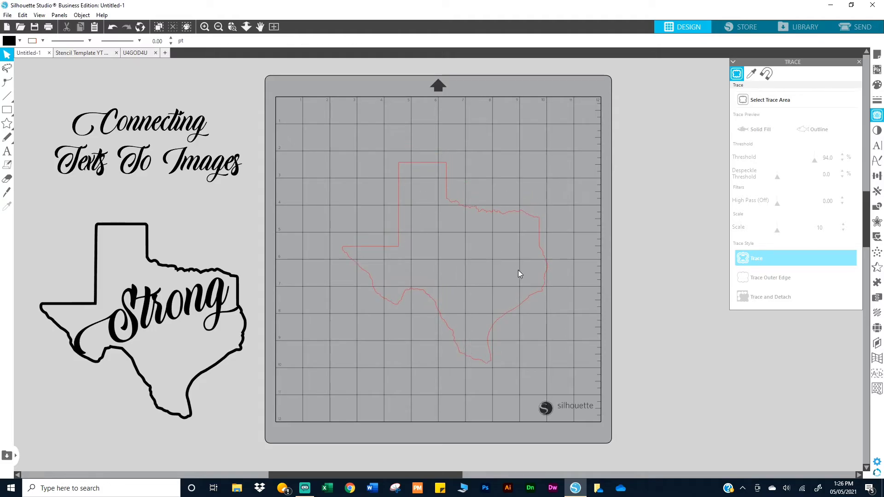
click(527, 300)
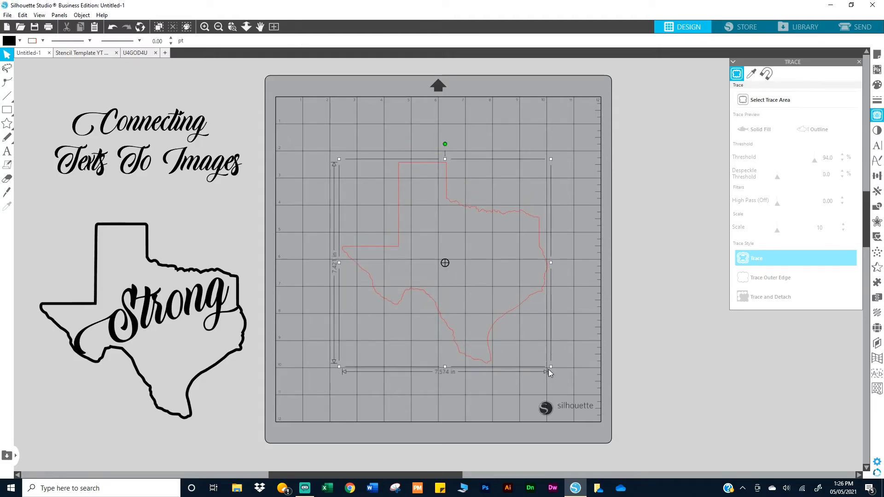
drag(550, 367, 590, 405)
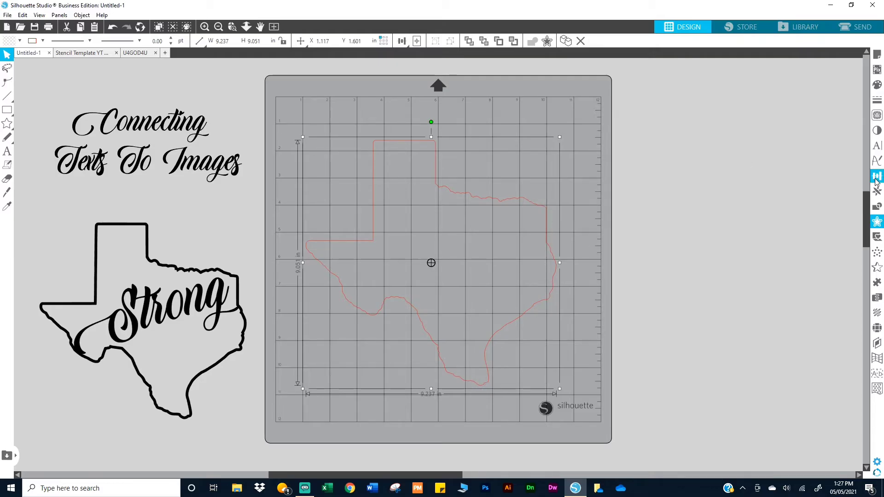
Step: Offset the Texas outline outward and make the original and offset outlines a compound path
click(877, 222)
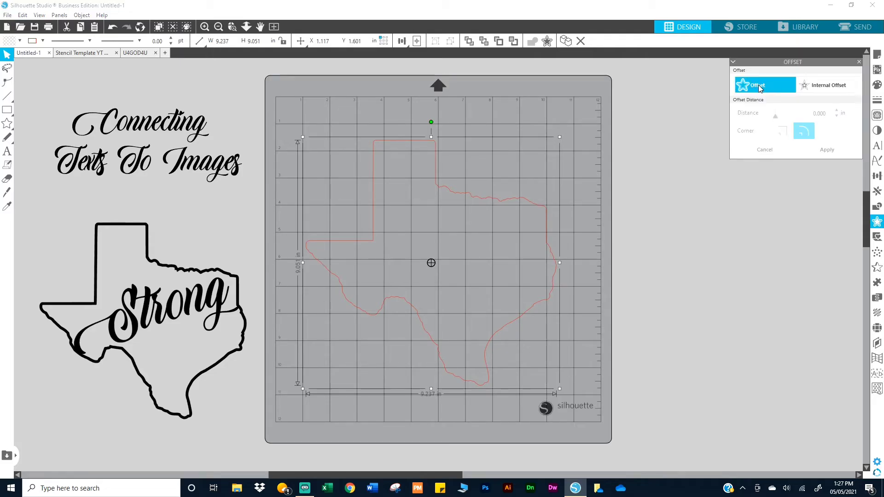
right_click(506, 212)
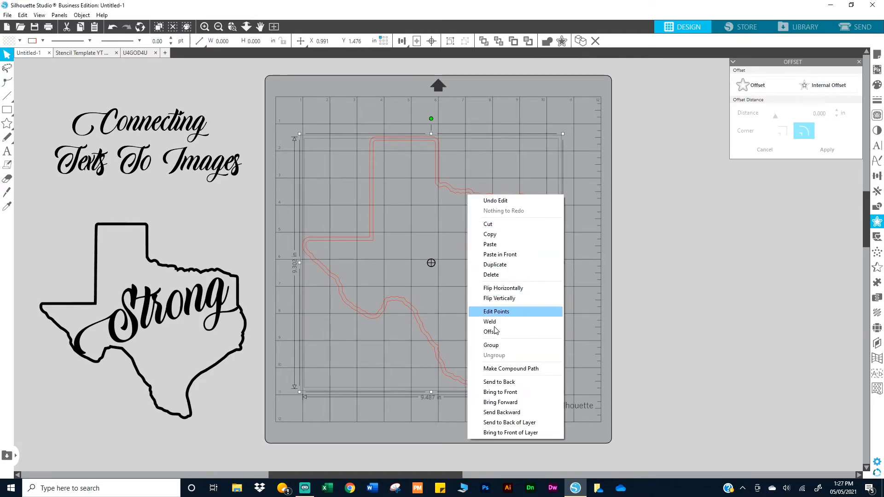
click(499, 368)
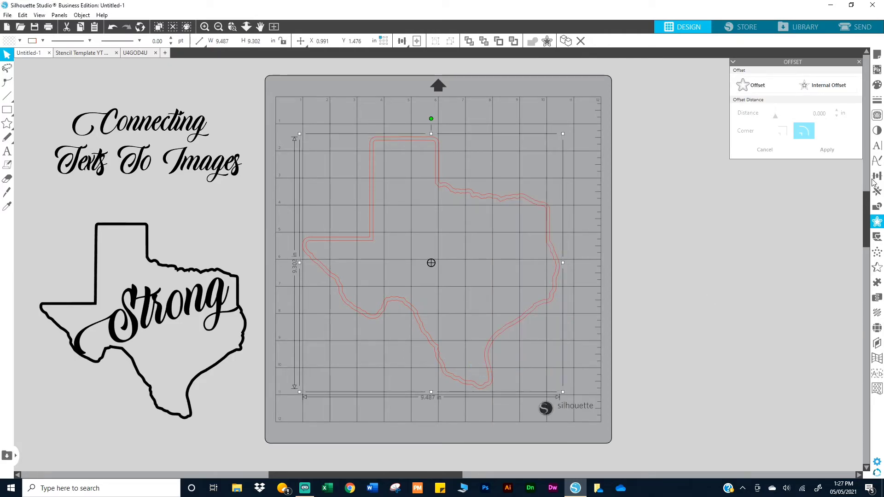
Step: Fill the Texas border shape with blue and deselect it
click(877, 84)
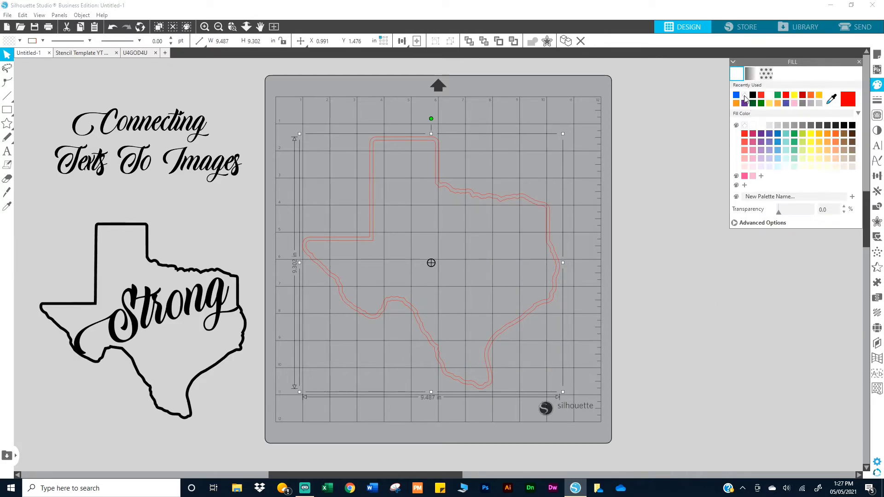
click(736, 95)
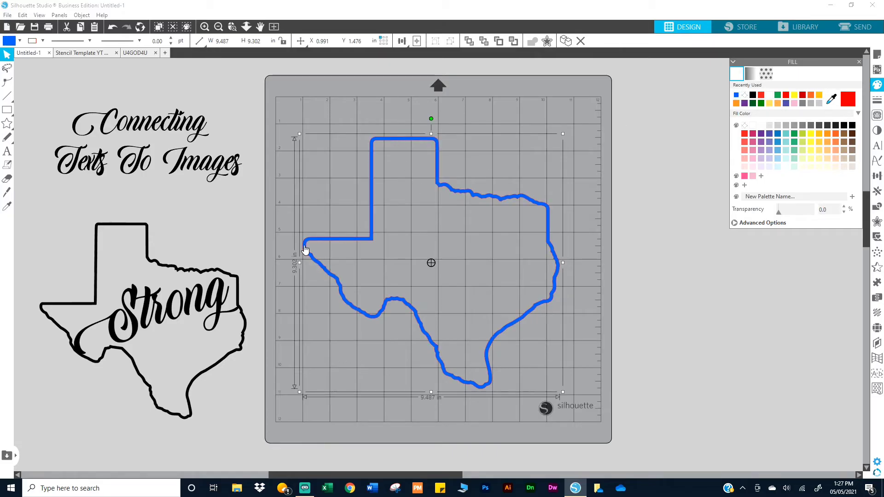
click(43, 41)
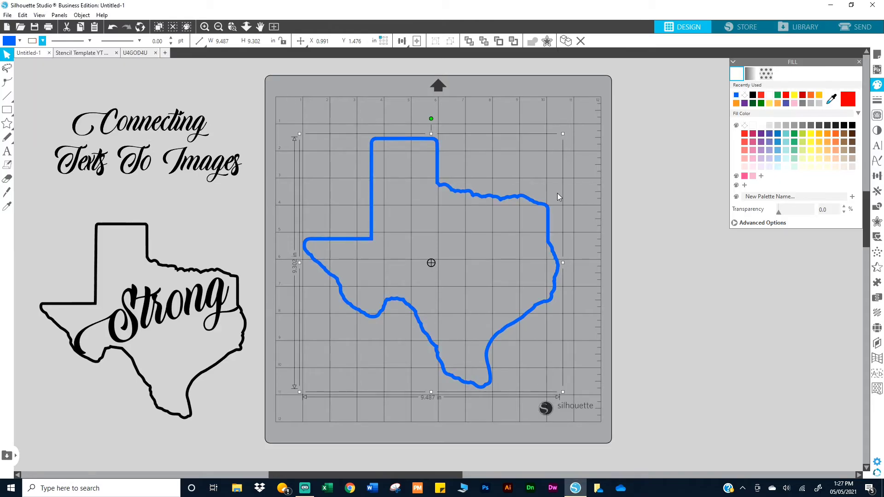
click(590, 220)
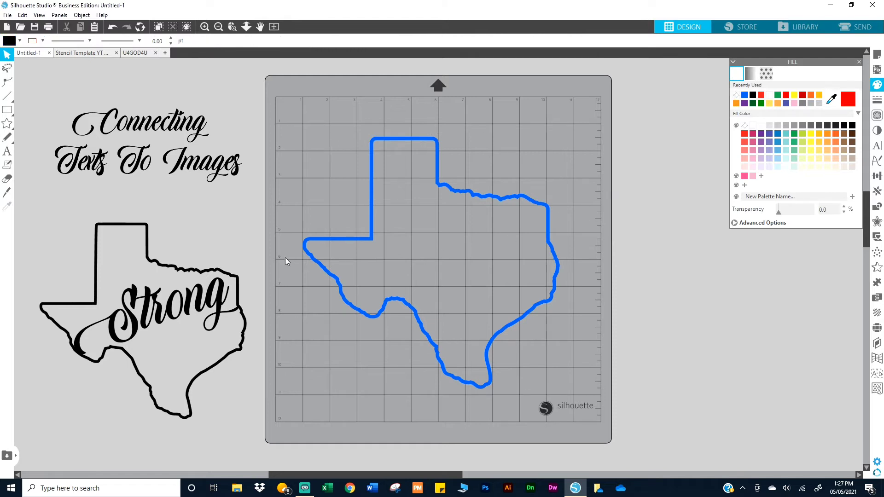
Step: Add the text "Home" inside the Texas outline, enlarge it to about 6.40 in wide and shift it toward the outline's middle
click(7, 151)
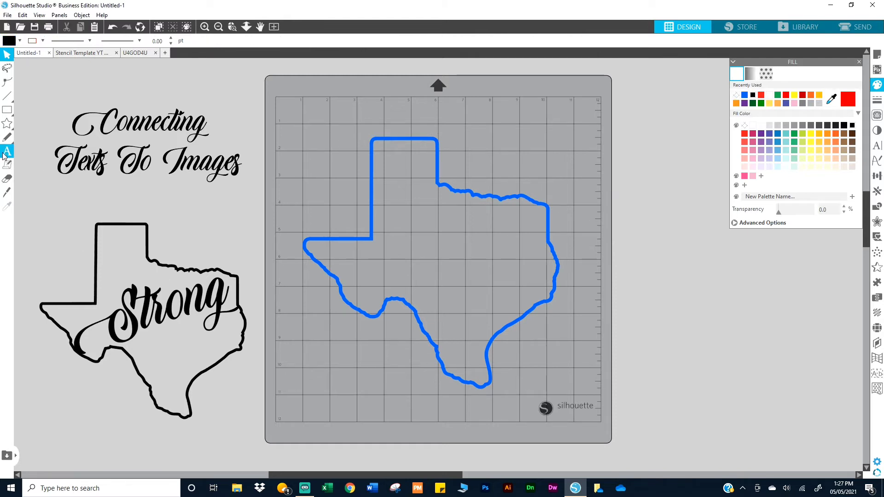
click(389, 270)
text(Home)
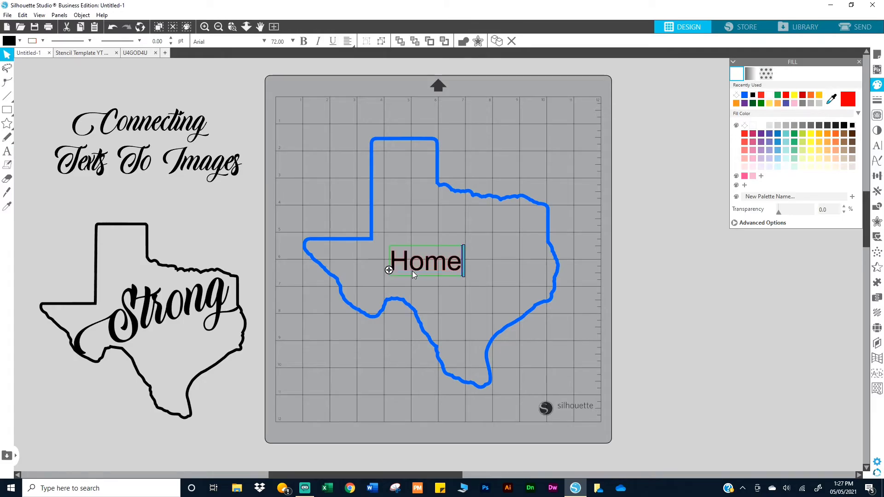
click(450, 292)
click(447, 272)
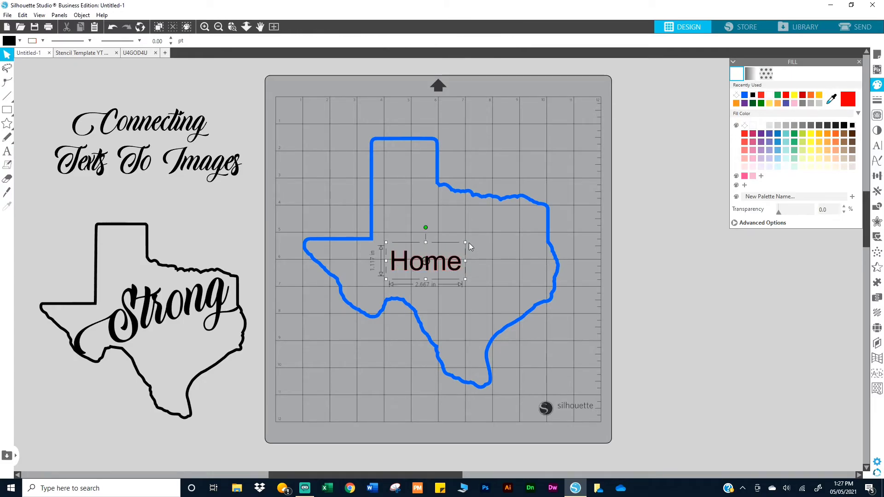
drag(465, 242, 566, 200)
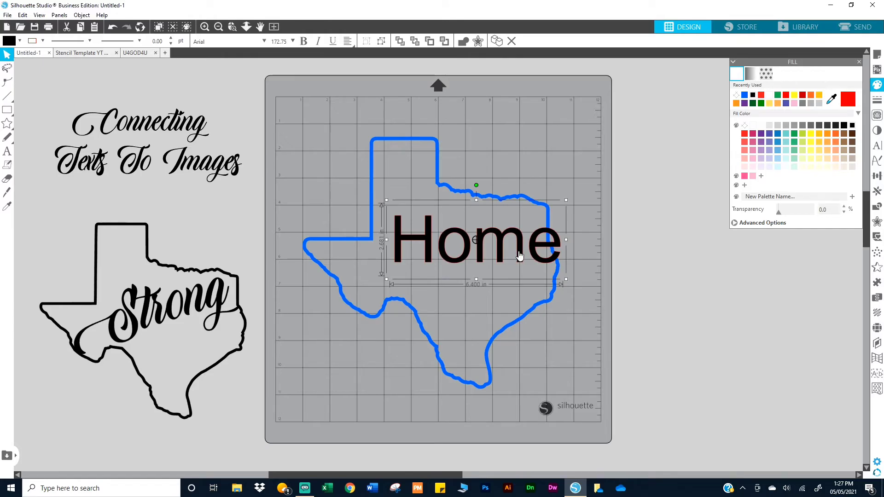
drag(519, 256, 500, 268)
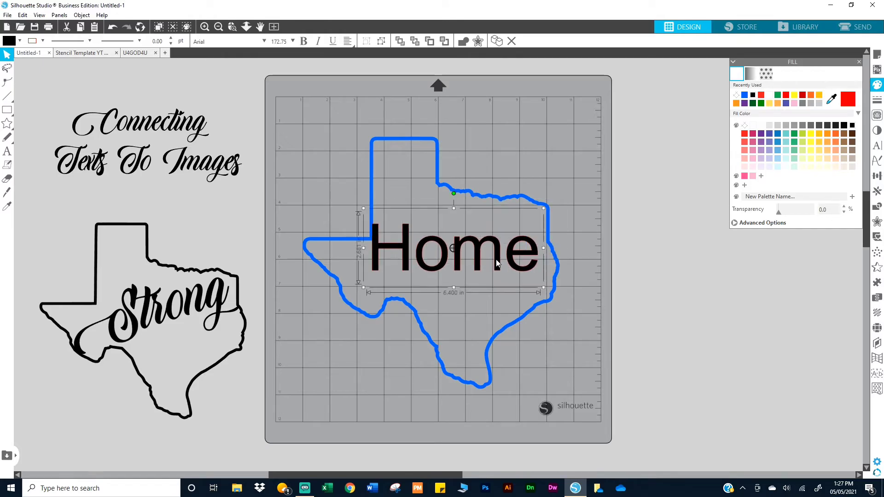
Step: Set the font of the "Home" text to Watermelon Script Demo after trying Amarillo
click(877, 146)
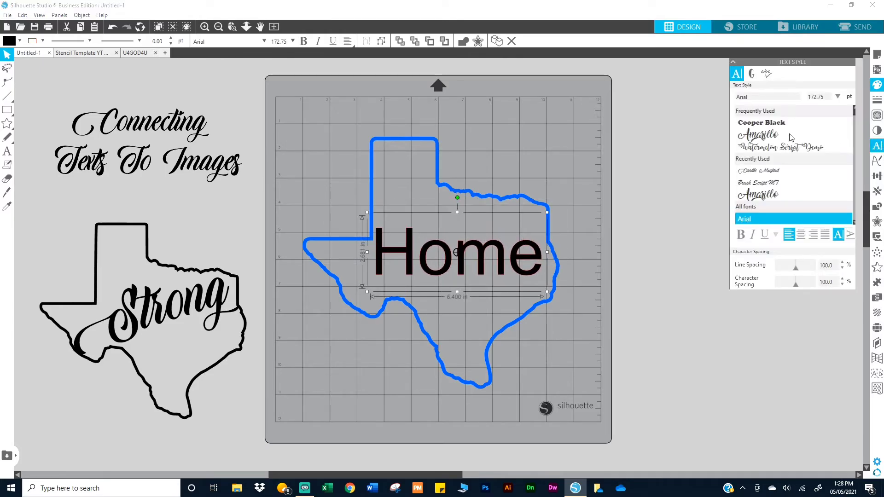
click(759, 135)
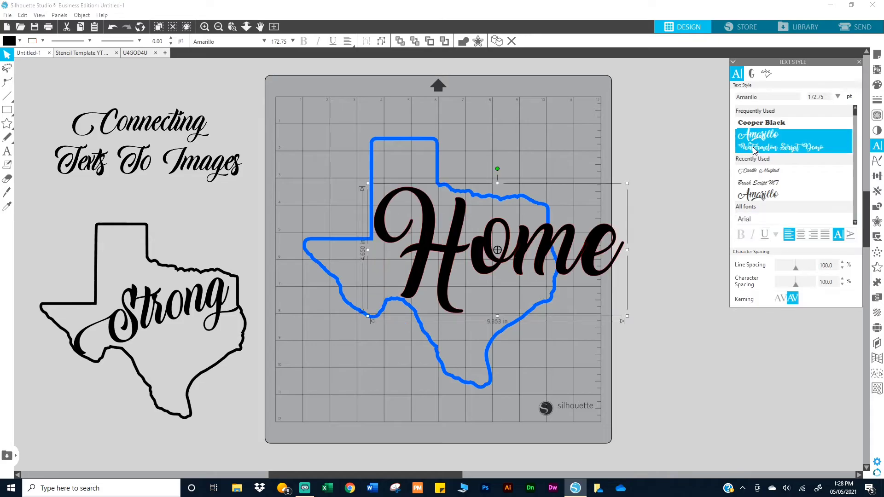
click(755, 148)
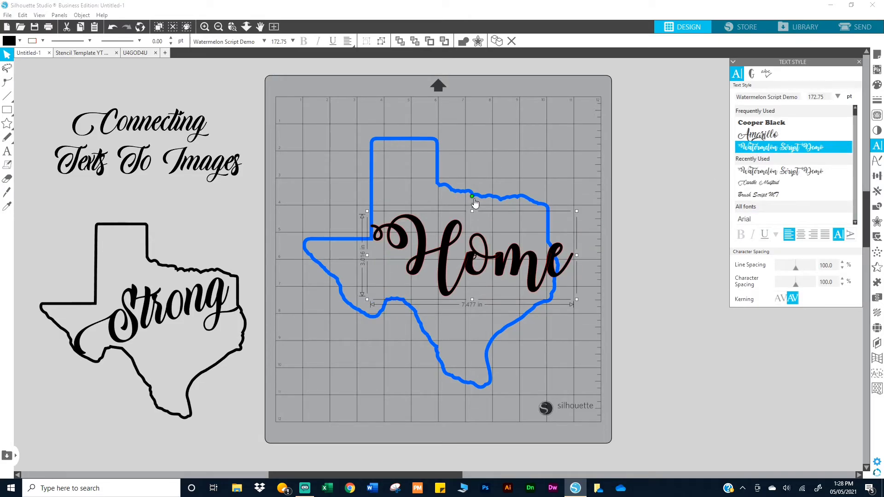
Step: Rotate the "Home" text so it slants upward to the right and position it across the Texas outline
drag(472, 198, 454, 199)
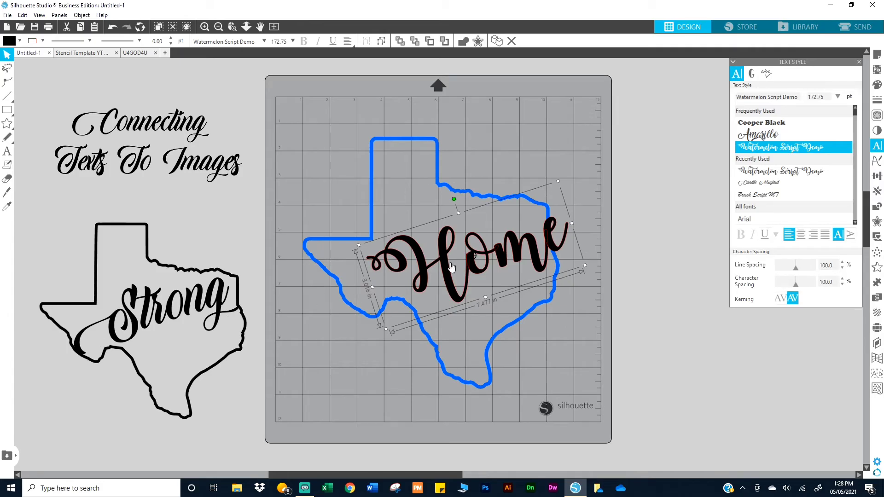
drag(446, 268, 420, 291)
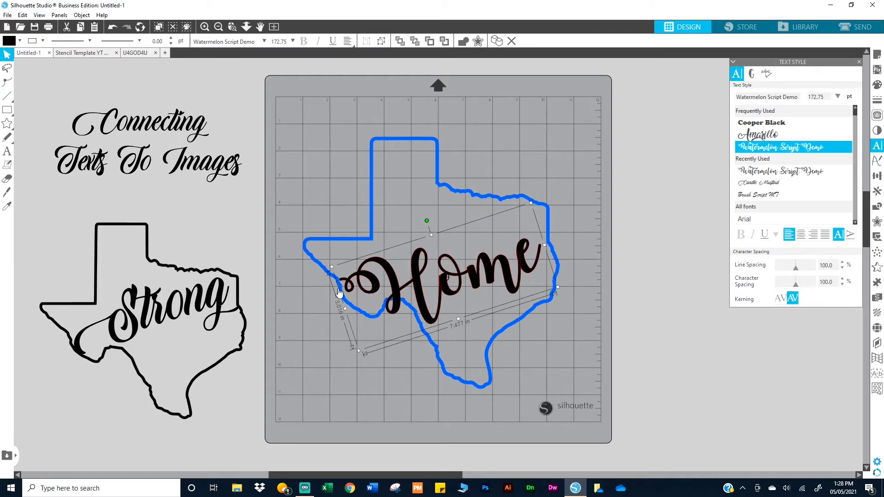
drag(426, 221, 421, 217)
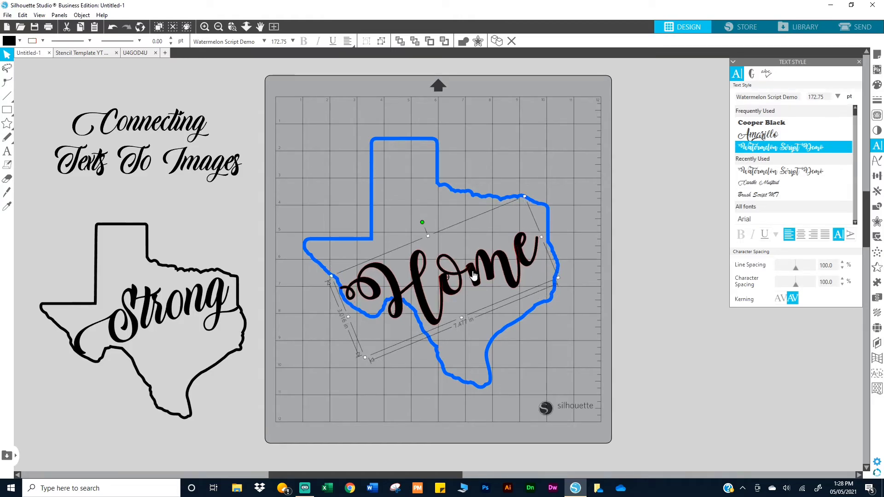
drag(471, 271, 471, 263)
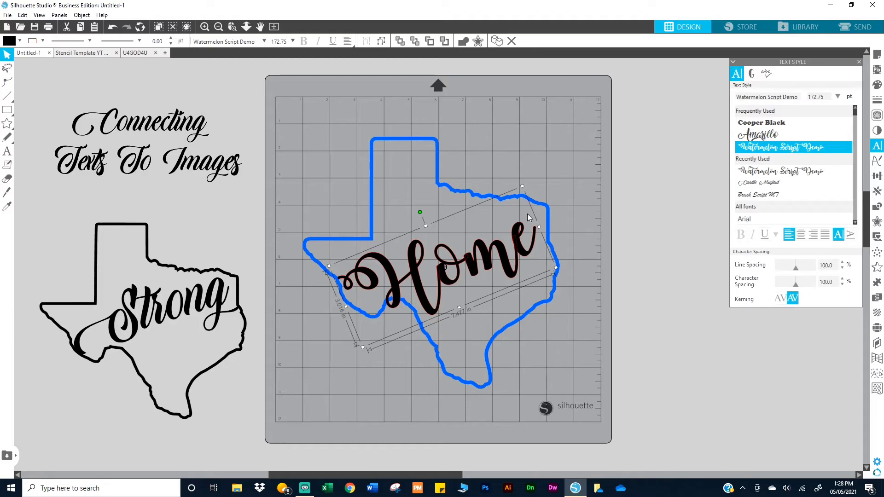
Step: Resize the slanted "Home" text to about 8.25 in wide and place it so both ends reach the Texas border
drag(526, 184, 536, 177)
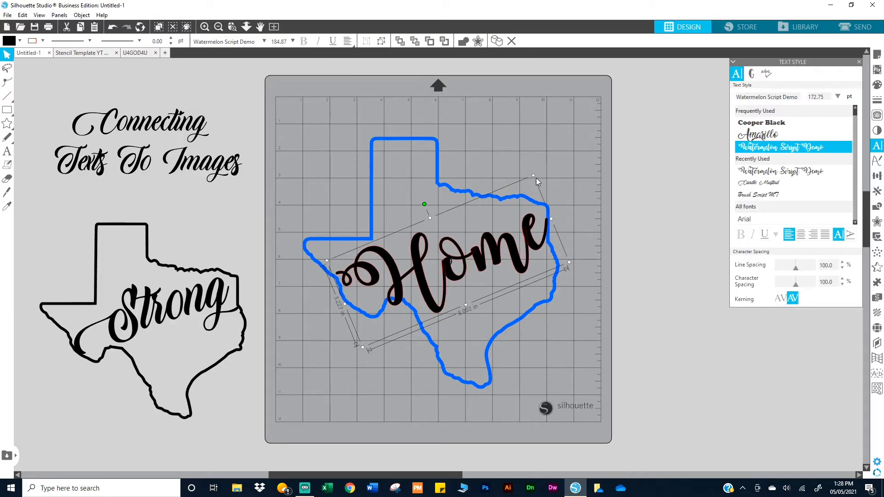
drag(495, 259, 488, 251)
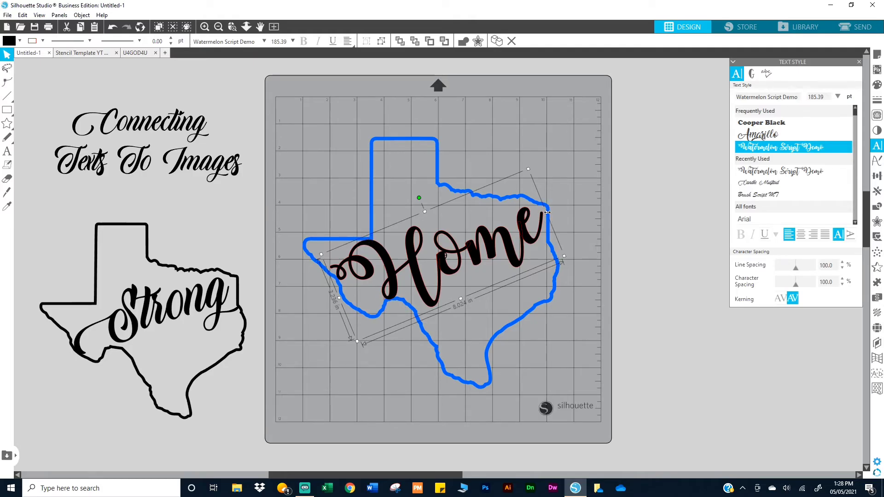
drag(547, 212, 551, 212)
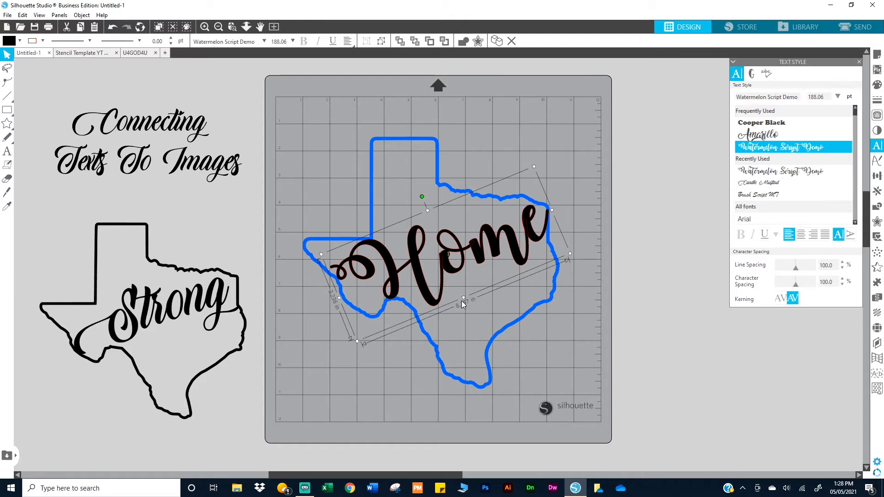
mouse_move(464, 296)
mouse_down()
mouse_move(423, 278)
mouse_move(431, 290)
mouse_move(468, 299)
mouse_move(465, 288)
mouse_up()
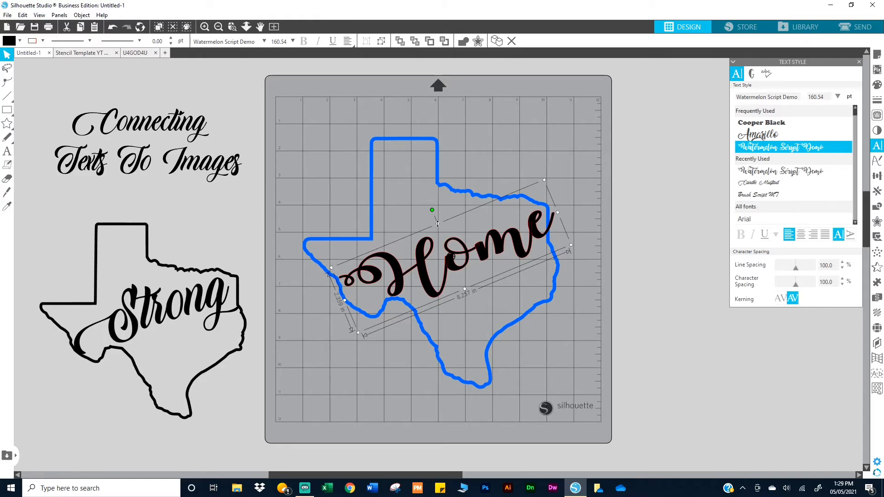
drag(438, 224, 428, 213)
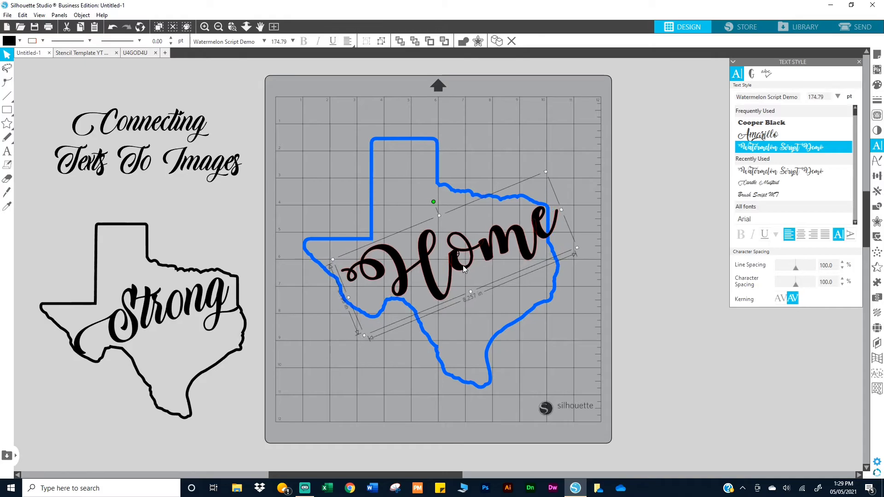
drag(455, 265, 452, 264)
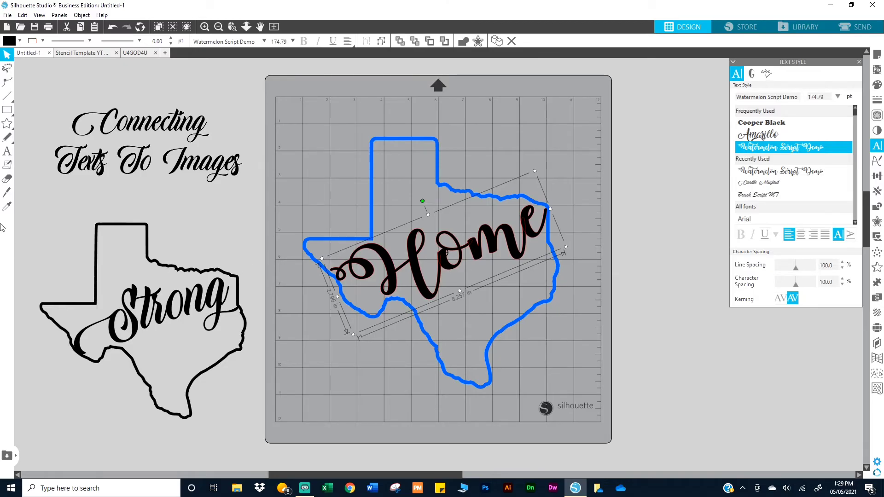
Step: Cut the curl off the start of the "H" with the Knife tool and delete the cut piece
click(8, 194)
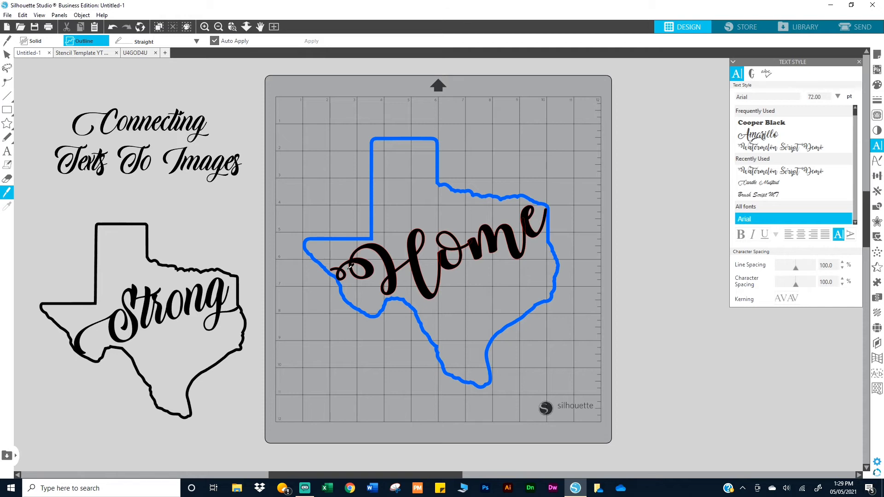
drag(350, 266, 330, 267)
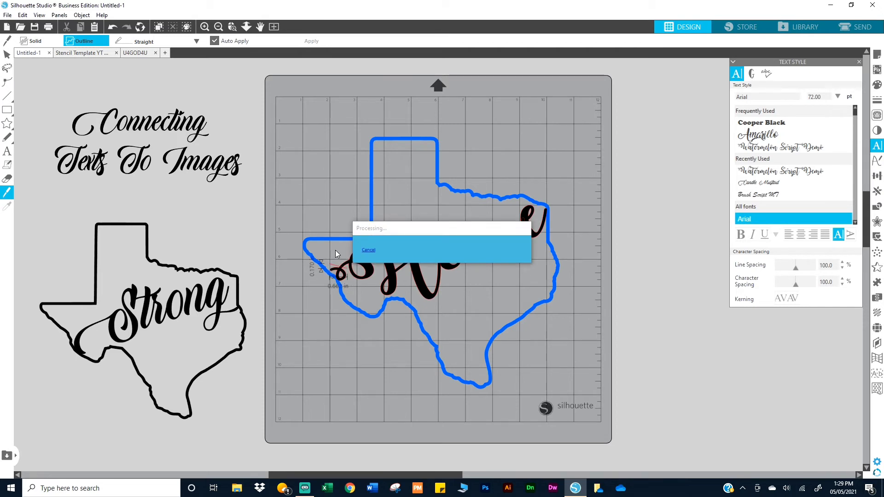
click(341, 275)
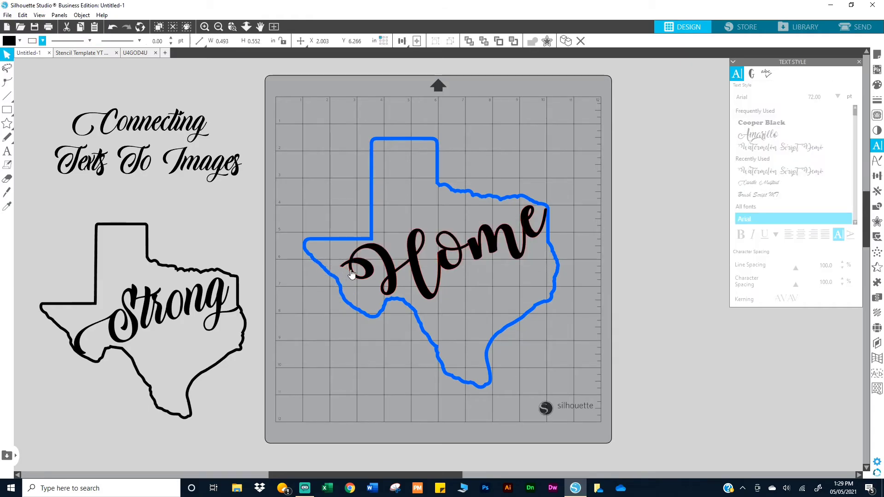
Step: Move the trimmed "H" left and slightly up so its cut tail overlaps the western Texas border
click(349, 276)
drag(346, 292, 334, 299)
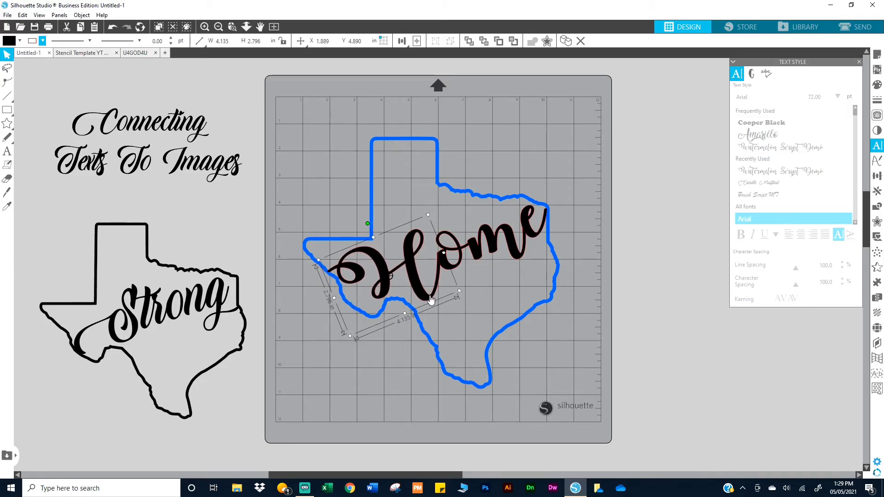
mouse_move(429, 299)
mouse_down()
mouse_move(438, 297)
mouse_move(429, 292)
mouse_up()
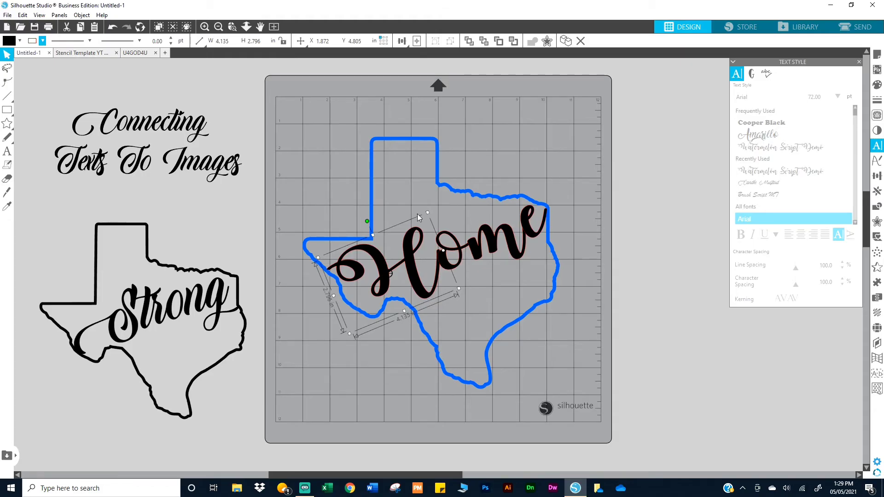
drag(316, 152, 525, 297)
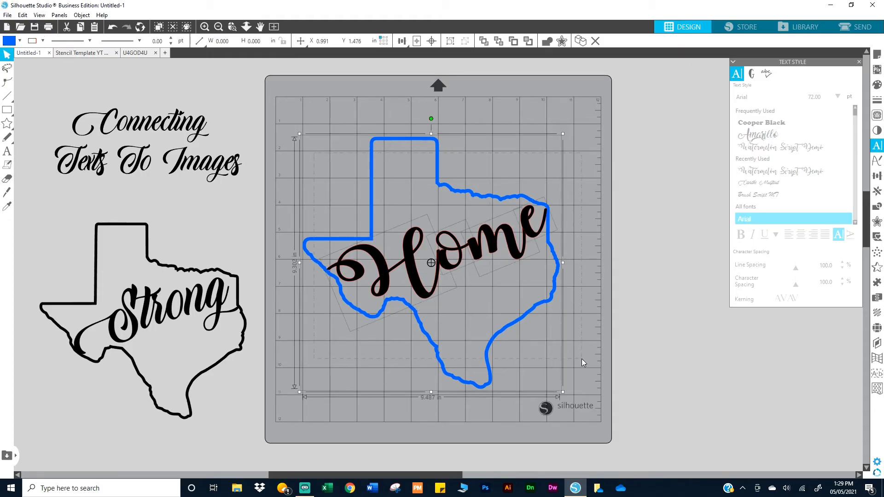
click(342, 206)
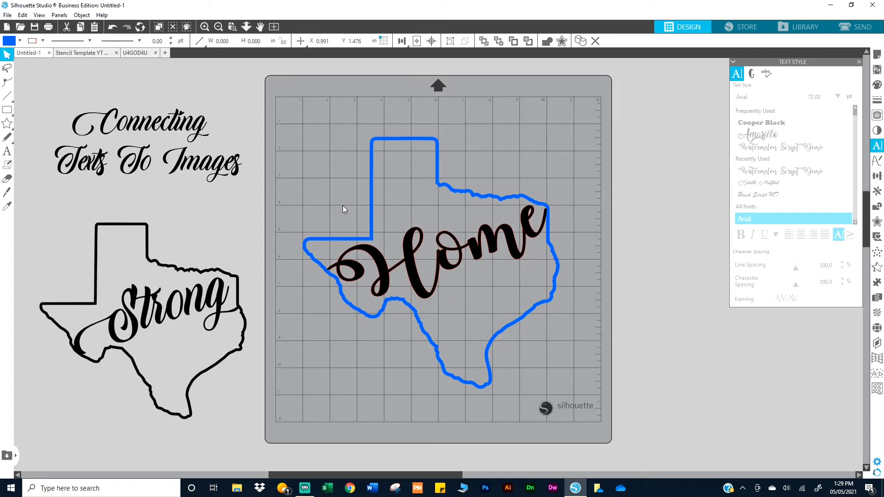
click(361, 271)
drag(359, 271, 359, 271)
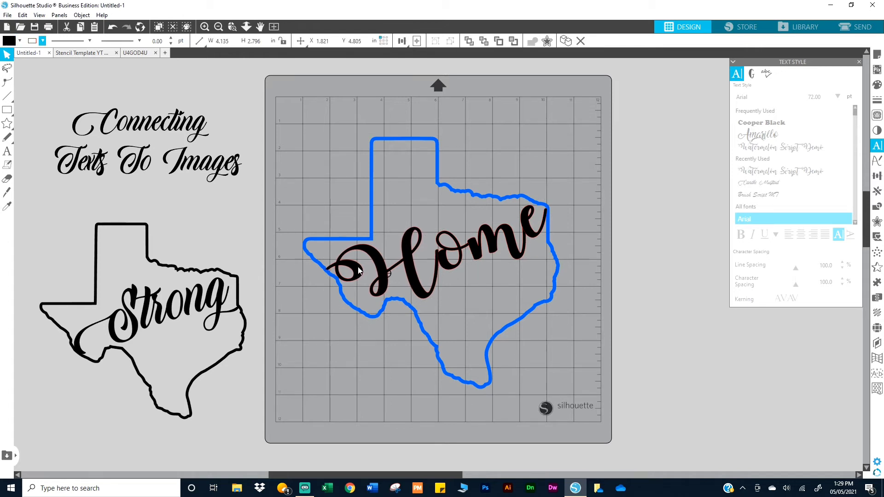
Step: Nudge the "o" down slightly so it overlaps its neighbouring letters
click(455, 270)
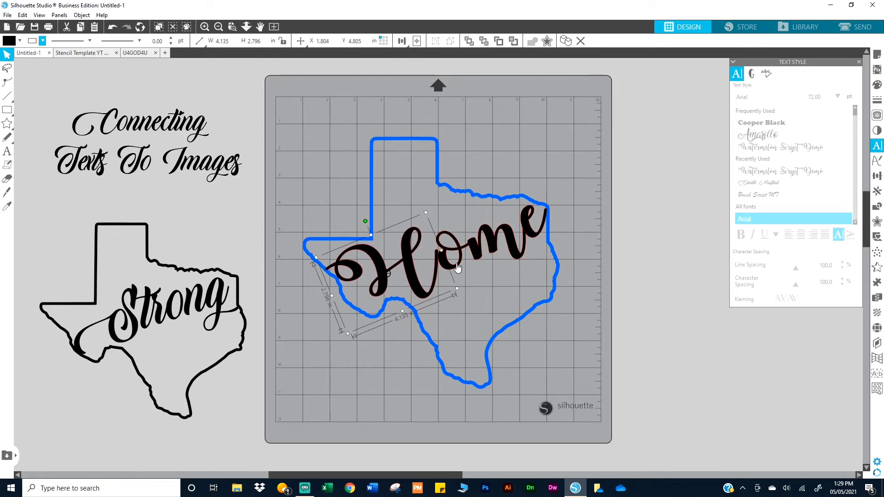
click(562, 275)
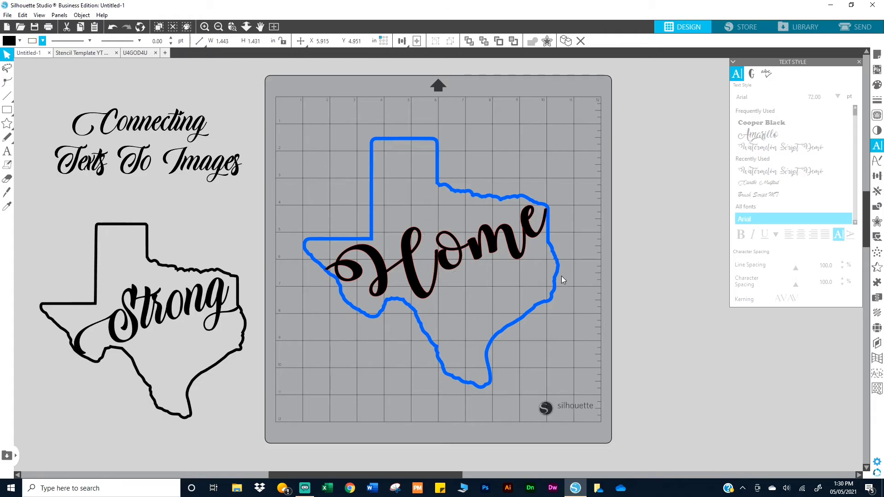
click(451, 267)
drag(451, 267, 453, 271)
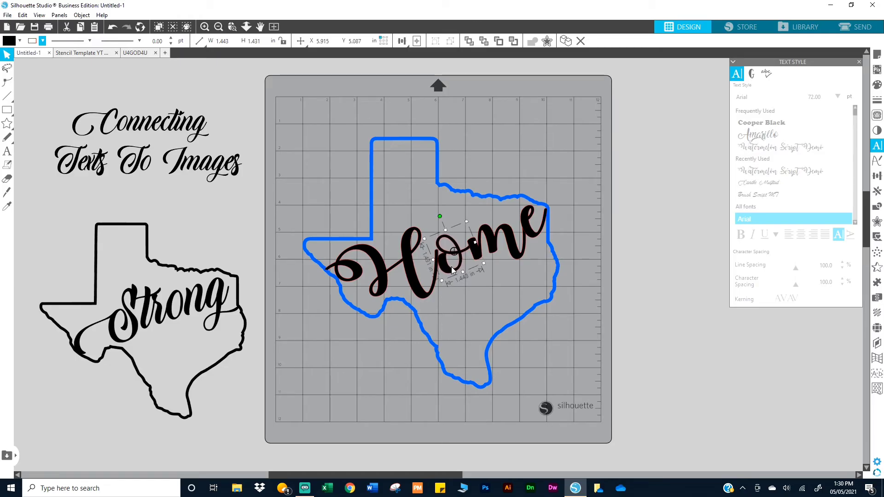
Step: Weld the "Home" letters and the Texas border into one shape
drag(324, 152, 510, 297)
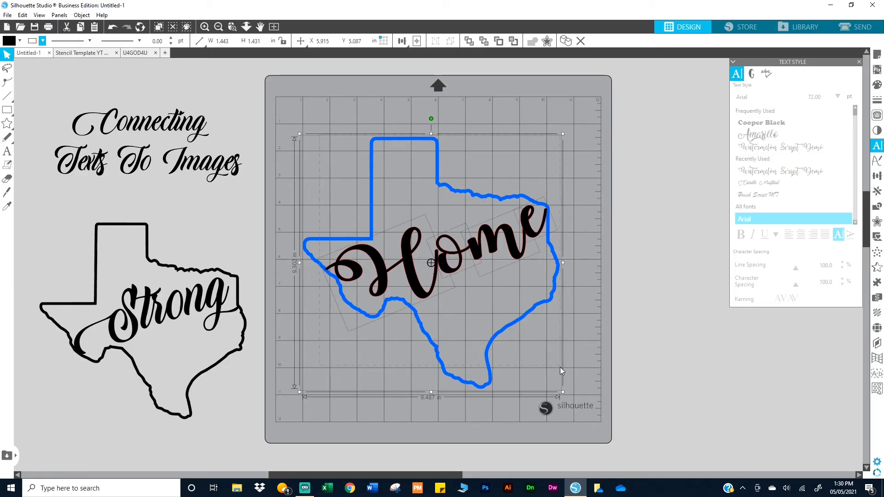
right_click(509, 241)
click(535, 350)
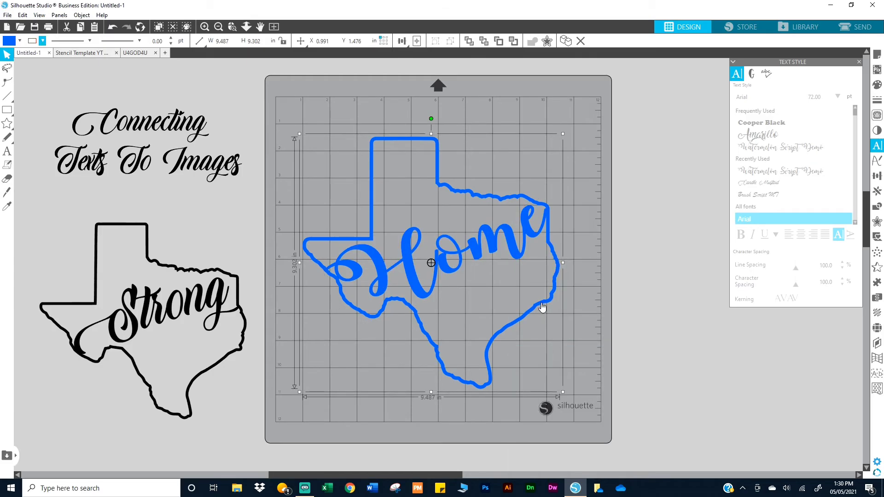
Step: Enlarge the welded Texas "Home" design to about 11.58 in wide and centre it on the cutting mat
mouse_move(541, 305)
mouse_down()
mouse_move(668, 292)
mouse_move(546, 296)
mouse_up()
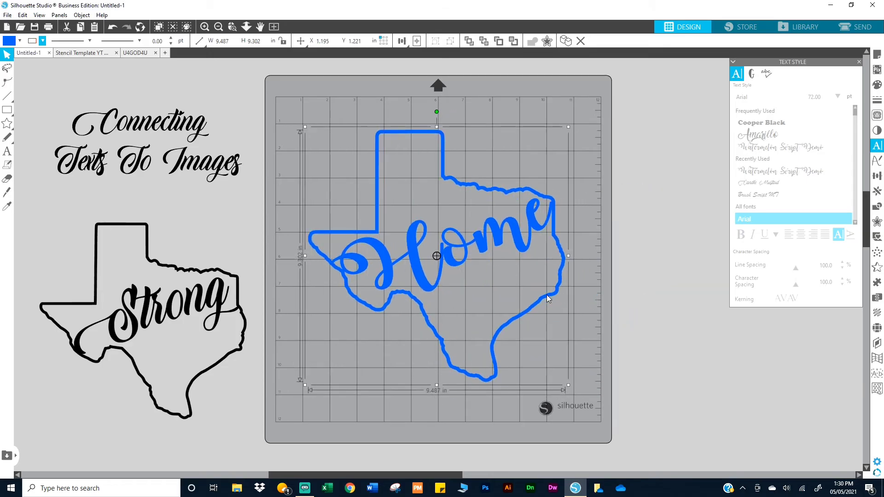
drag(569, 385, 626, 441)
drag(501, 284, 473, 255)
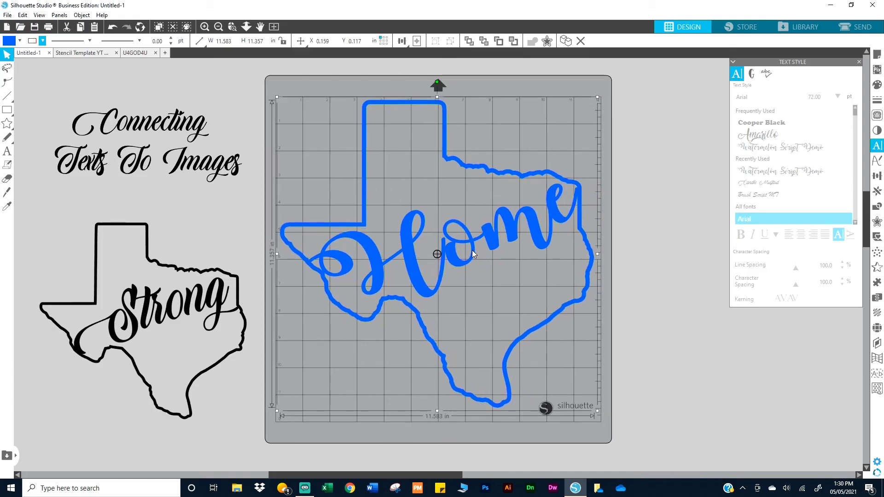
click(668, 353)
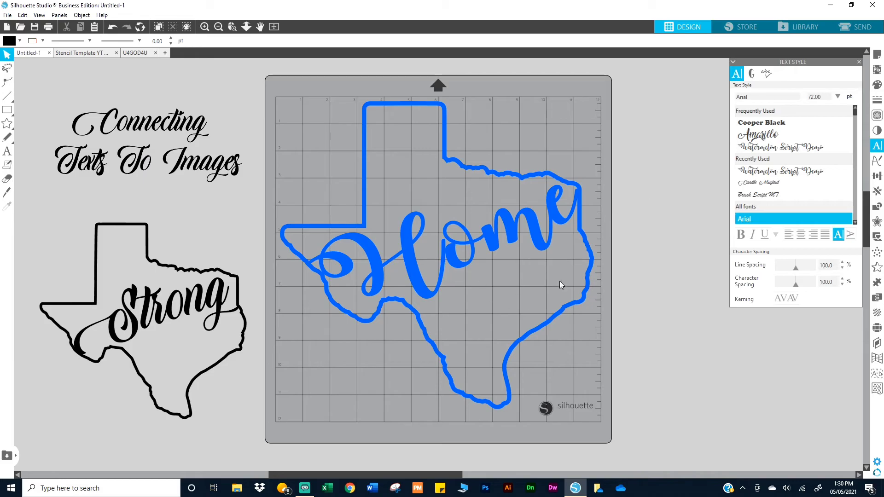
Step: Add the two-line text "is where" / "the heart is" below "Home" on the Texas design
click(7, 151)
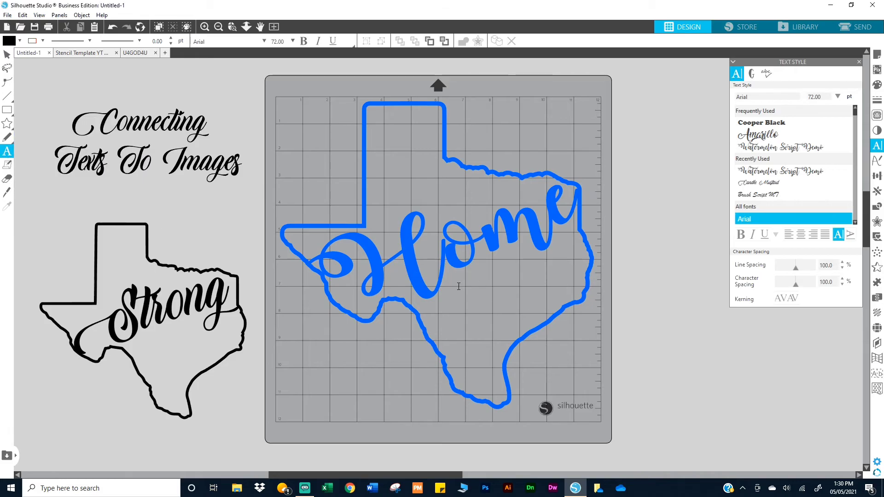
click(476, 290)
text(i)
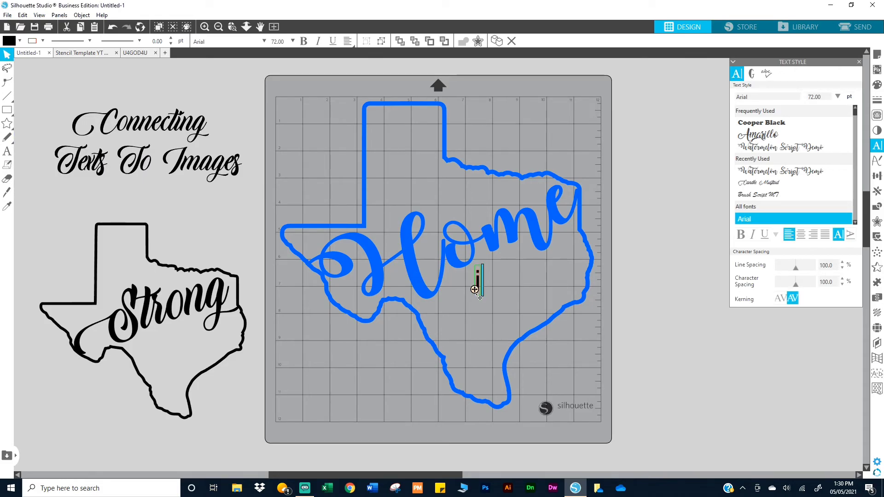
text(s where)
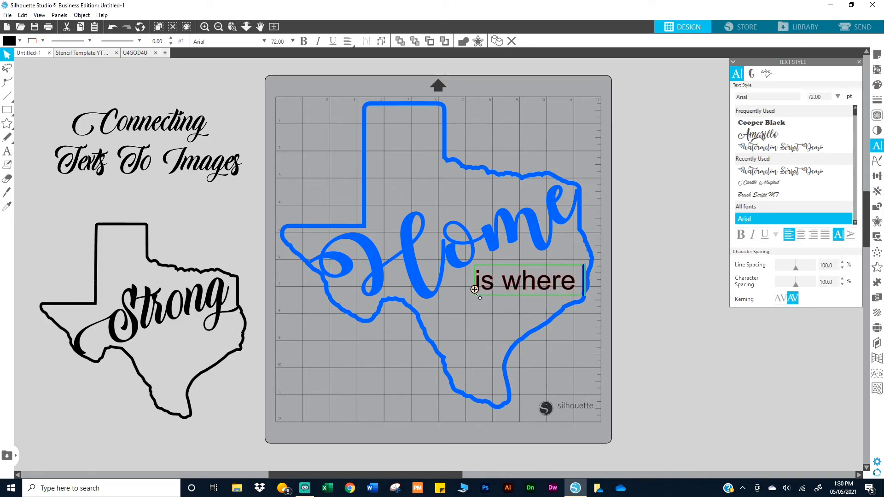
key(Return)
text(the)
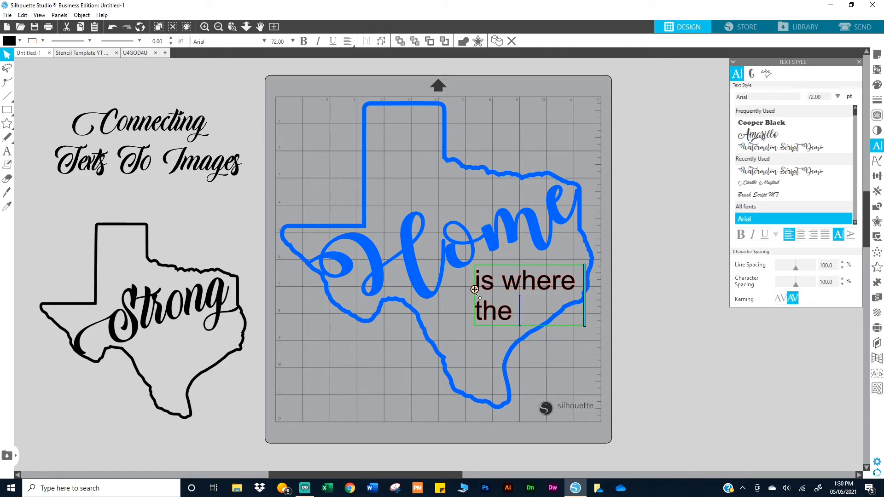
text(heart is)
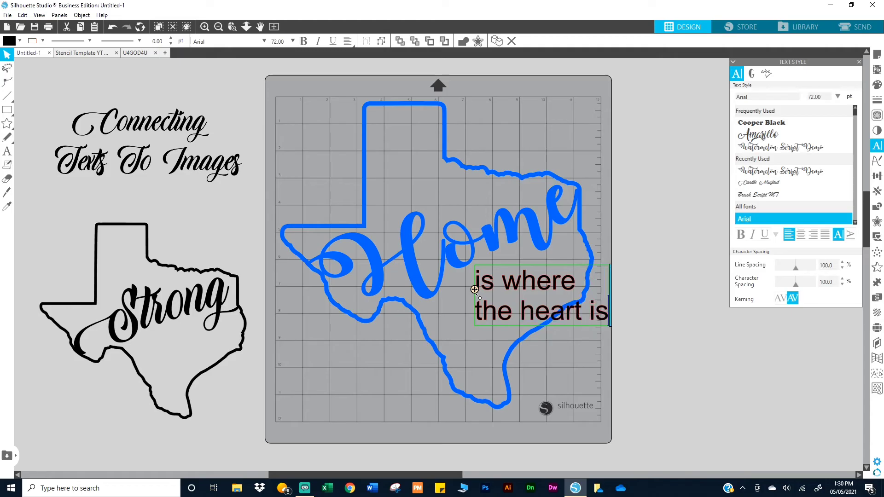
click(560, 361)
Step: Shrink the phrase to about 57 pt with centre-aligned lines and place it inside the Texas border below "Home"
click(596, 316)
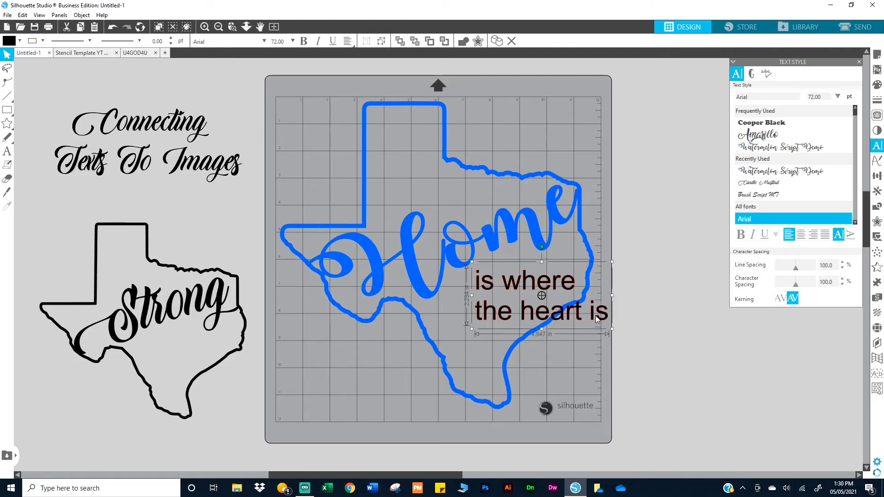
drag(611, 330, 585, 318)
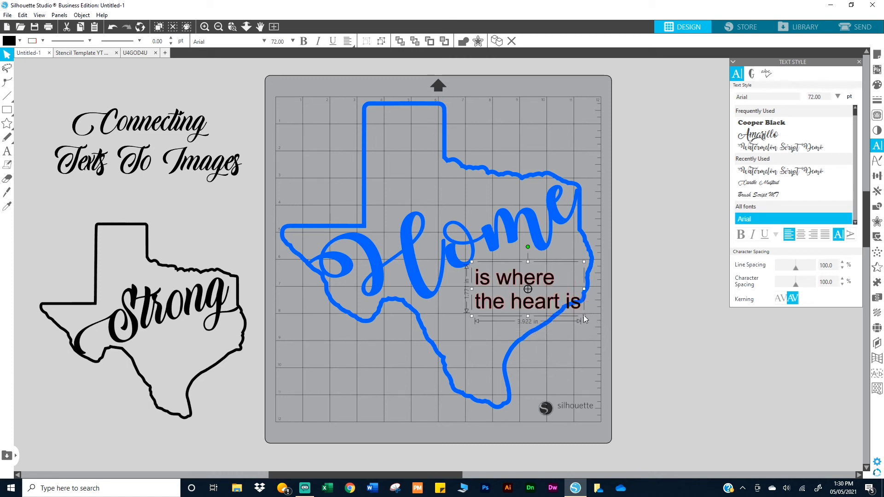
click(347, 41)
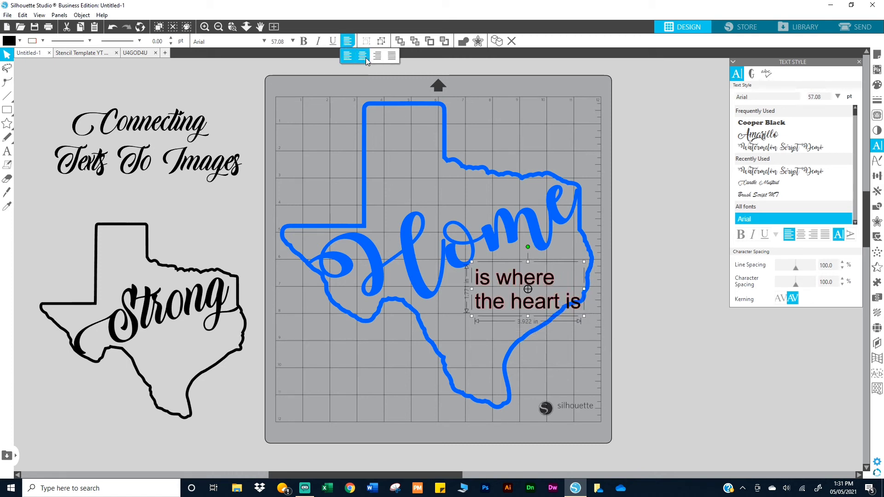
click(362, 56)
drag(534, 282, 510, 280)
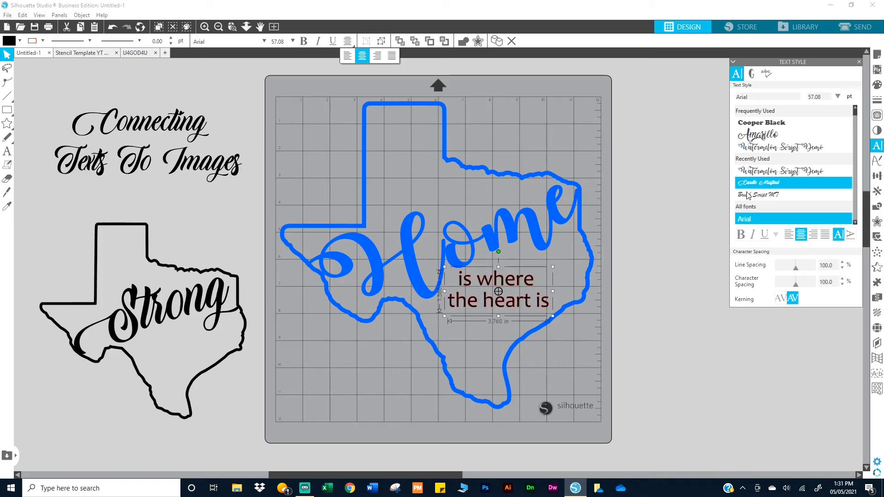
Step: Set the phrase in the Bythemic Quertas Personal font and stretch it to about 3.9 in wide
scroll(747, 196, down, 5)
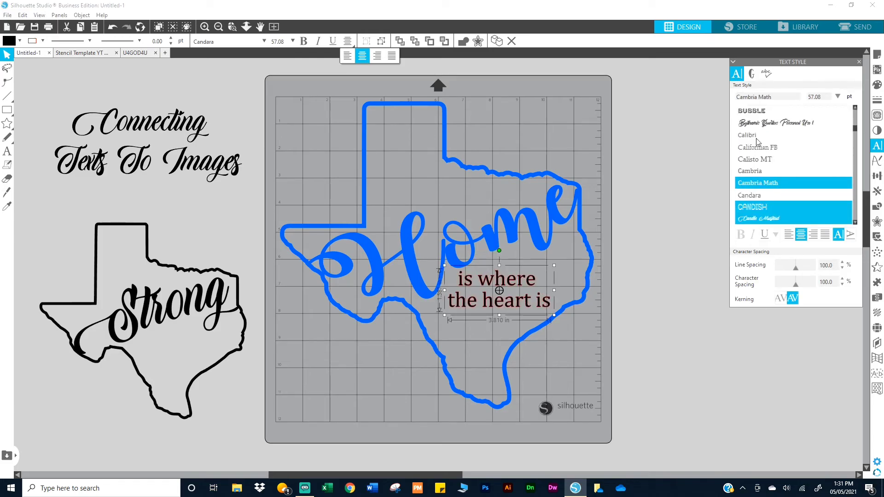
click(758, 123)
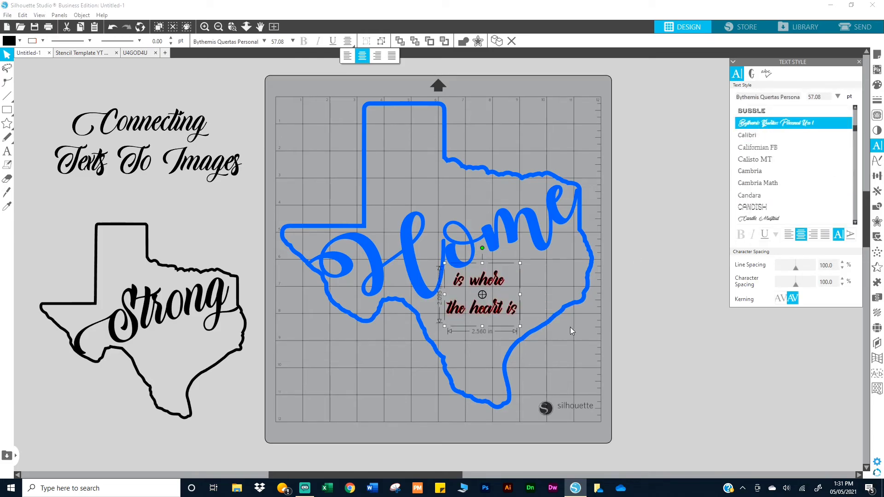
drag(521, 294, 556, 295)
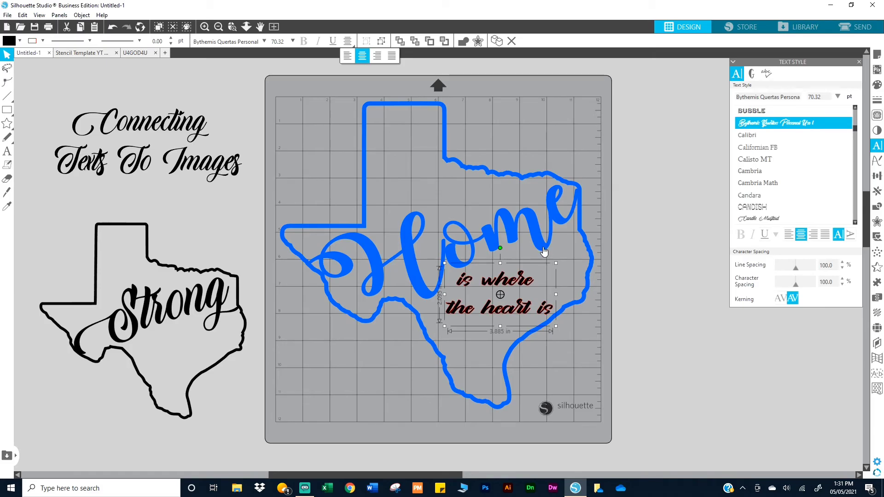
Step: Try the blue of "Home" on the phrase, and give it the black of the "Strong" design with the Eyedropper
key(i)
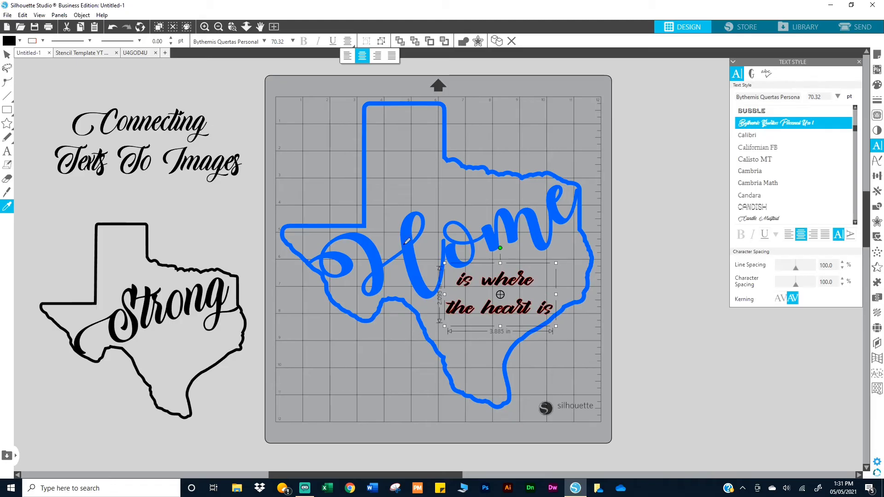
click(542, 238)
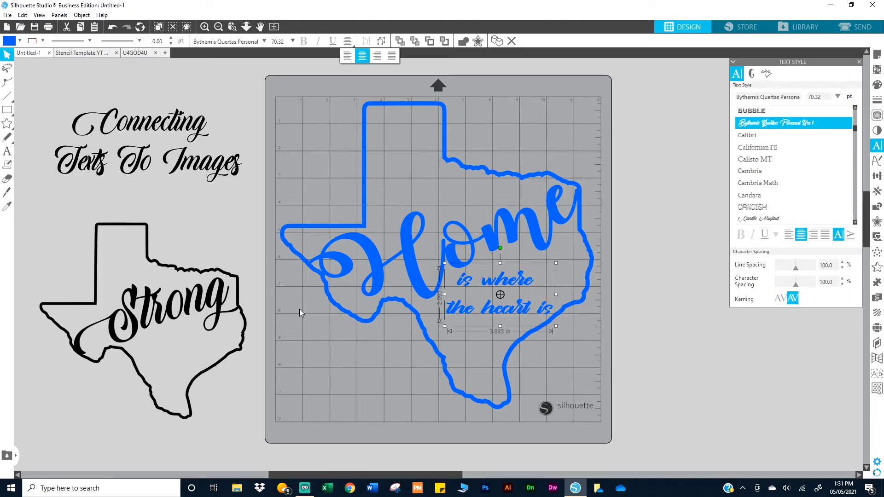
key(i)
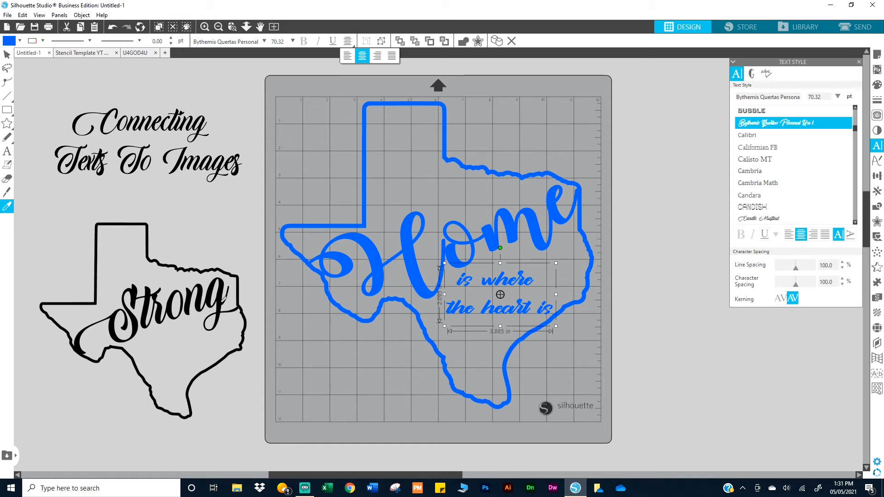
click(224, 300)
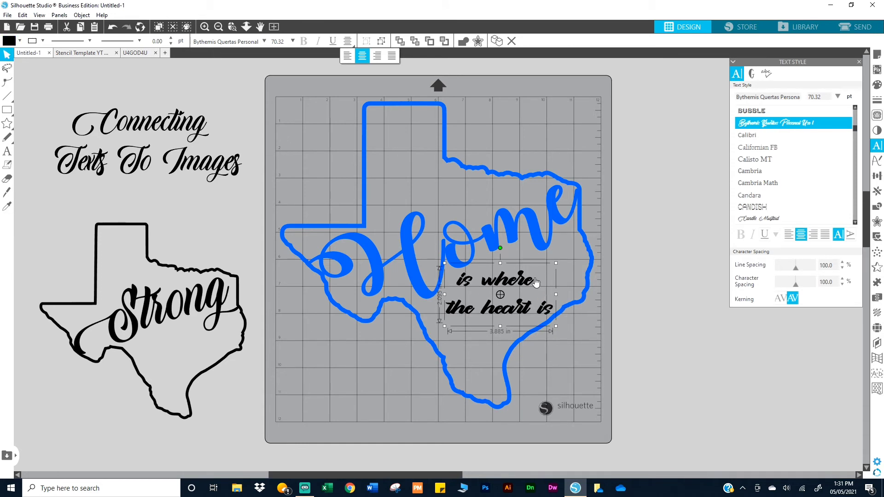
Step: Enlarge the phrase slightly to about 4.11 in wide within the Texas border
drag(556, 262, 558, 259)
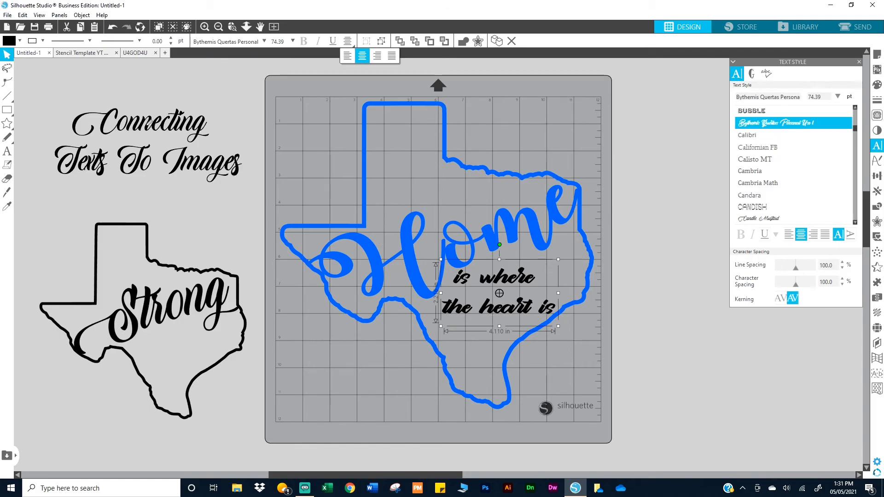
key(i)
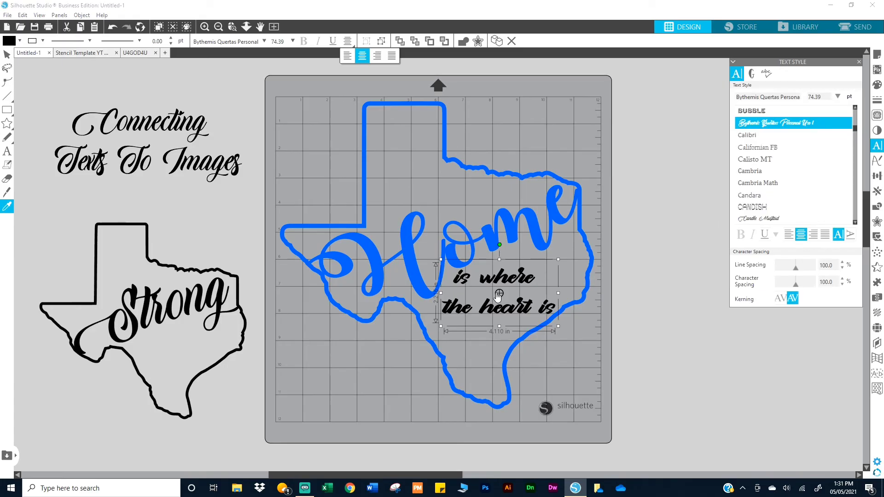
click(580, 308)
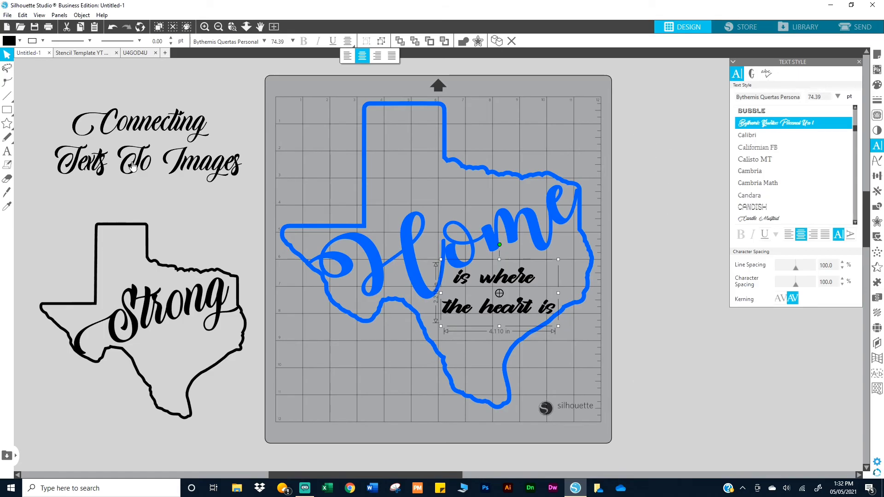
Step: Draw a black circle about 2.06 in across beside the cutting mat with the Ellipse tool
mouse_move(7, 109)
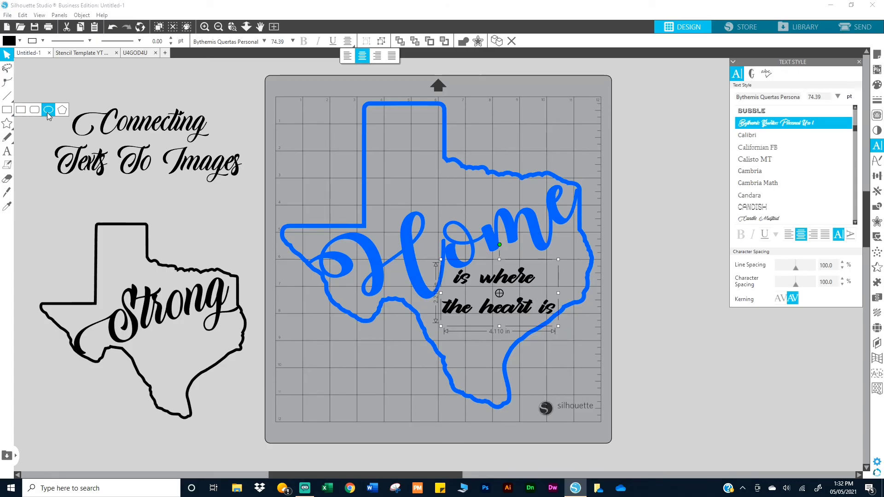
click(29, 113)
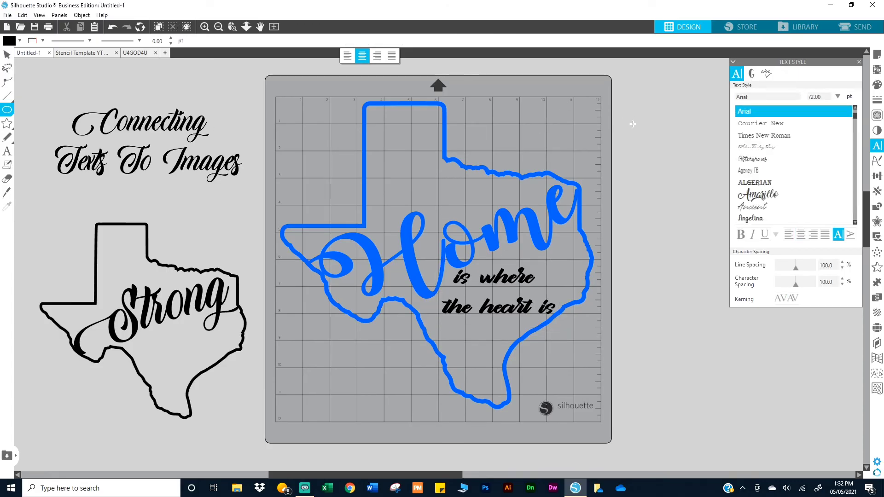
drag(633, 124, 690, 183)
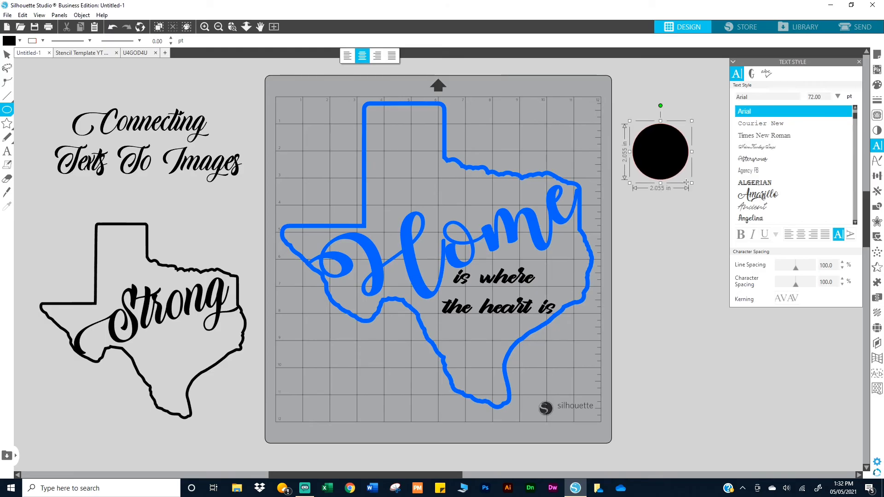
Step: Duplicate the circle downward four times to make a vertical column of five
click(663, 158)
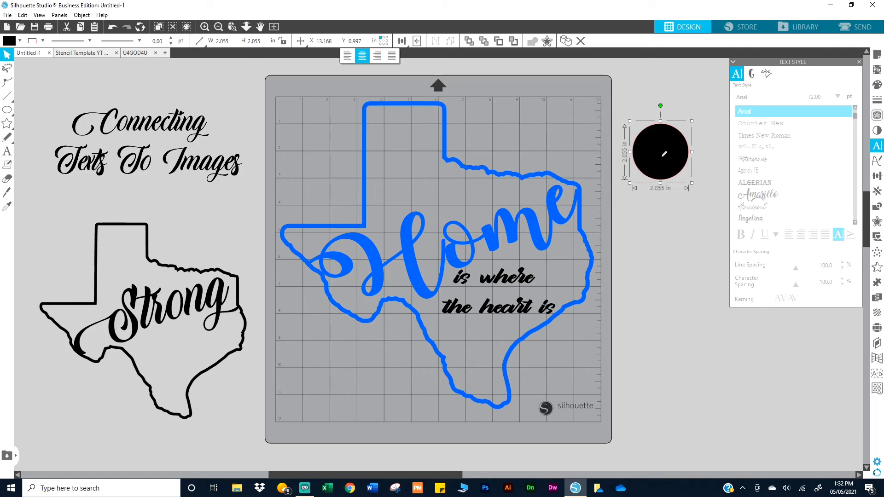
key(ctrl+d)
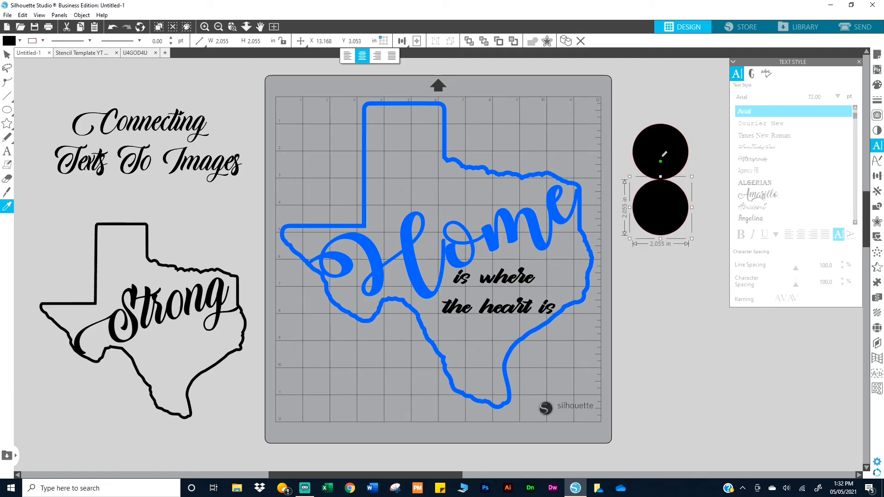
key(ctrl+d)
key(ctrl+d)
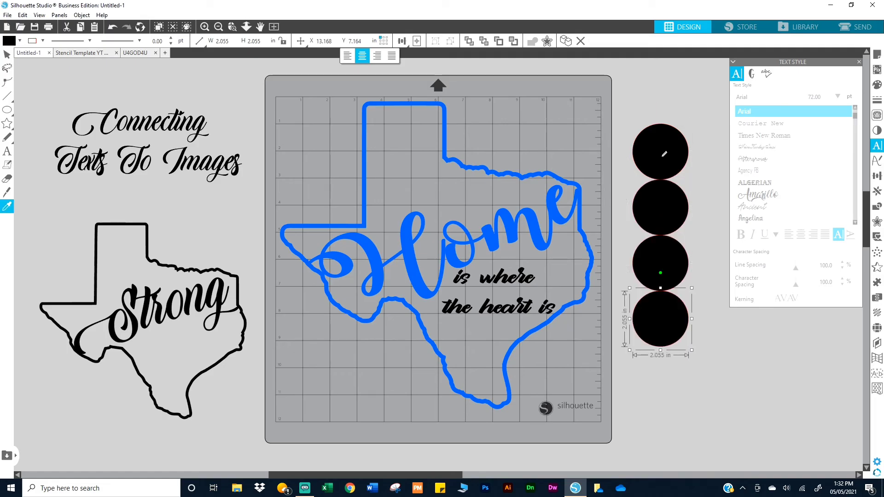
key(ctrl+d)
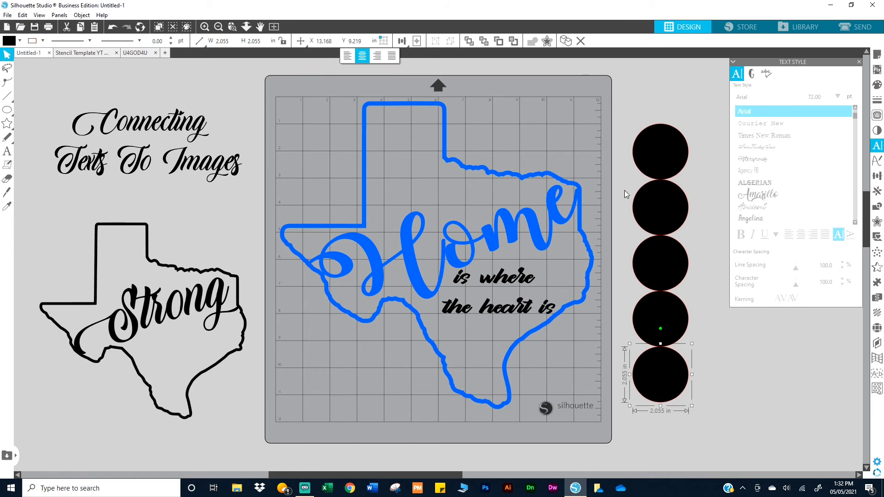
Step: Nudge the lower circles down group by group to leave an equal small gap between all five circles
click(631, 214)
drag(632, 214, 695, 394)
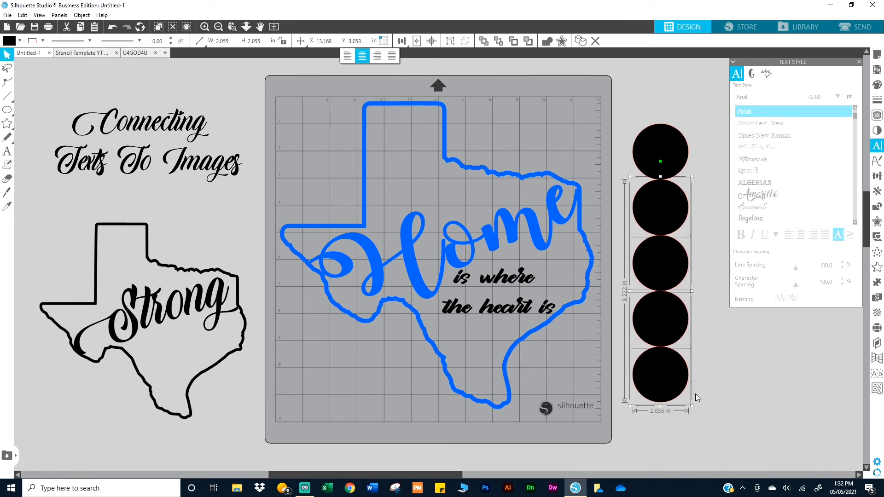
key(Down)
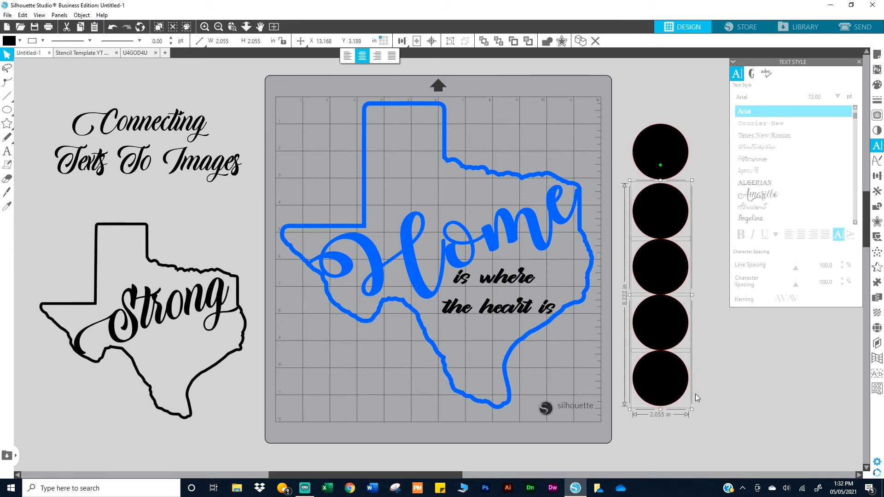
click(725, 424)
drag(620, 258, 715, 435)
key(Down)
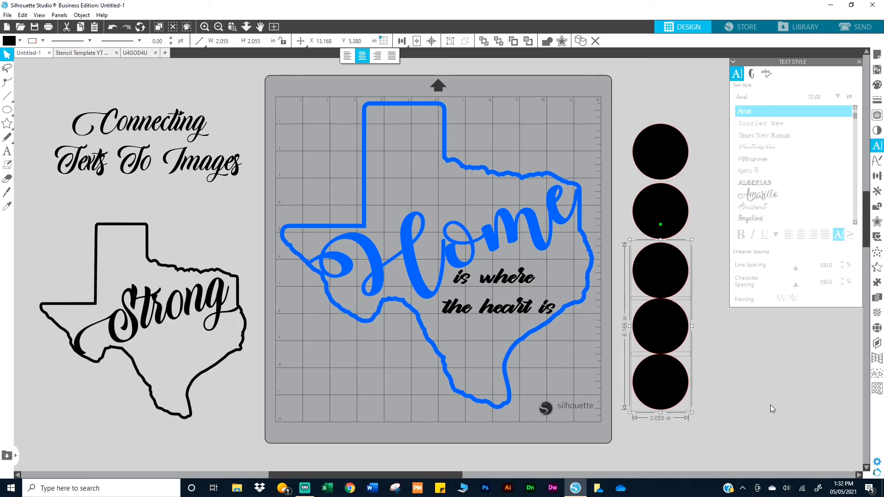
click(614, 322)
drag(613, 325, 715, 424)
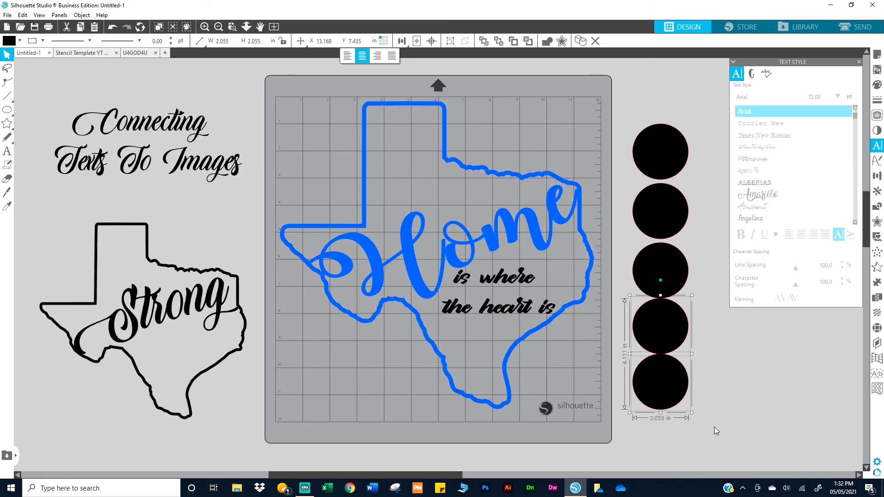
key(Down)
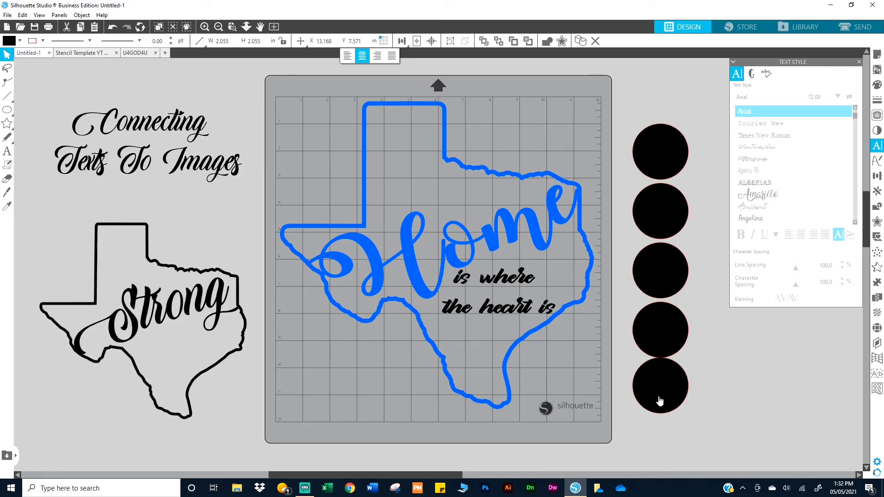
click(648, 397)
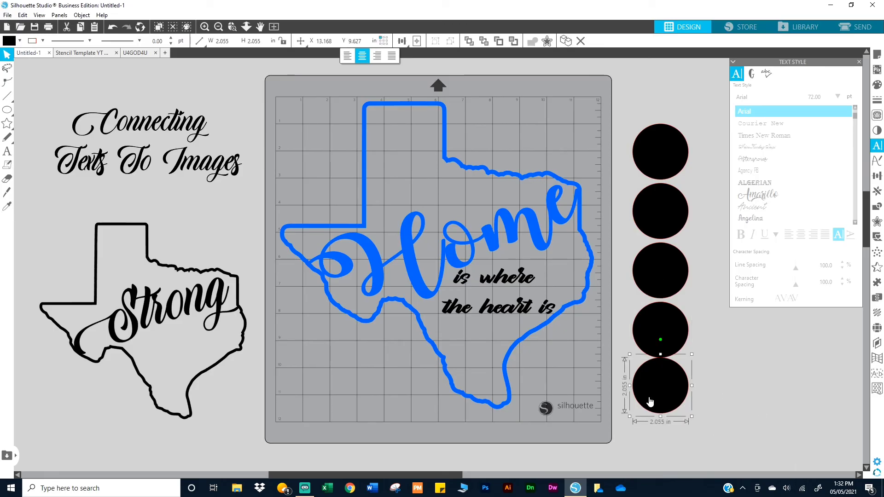
key(Down)
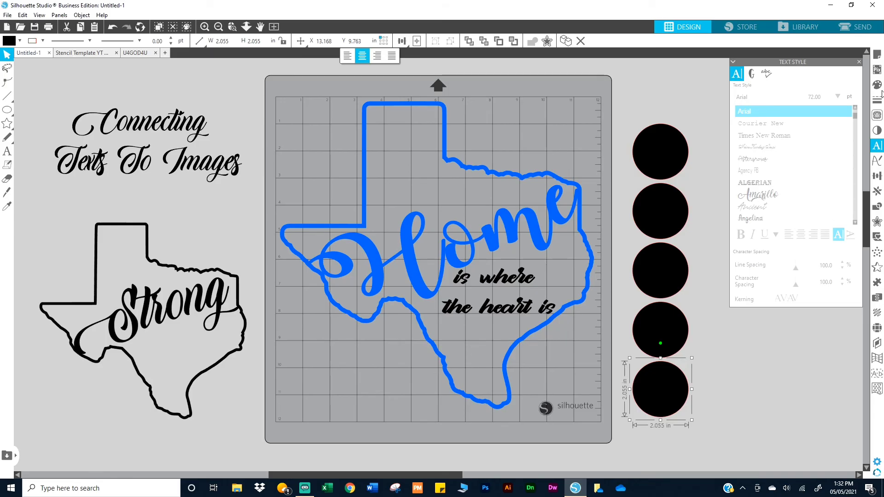
Step: Fill the lowest circle red, the one above yellow, the middle one green and the second from the top blue
click(877, 85)
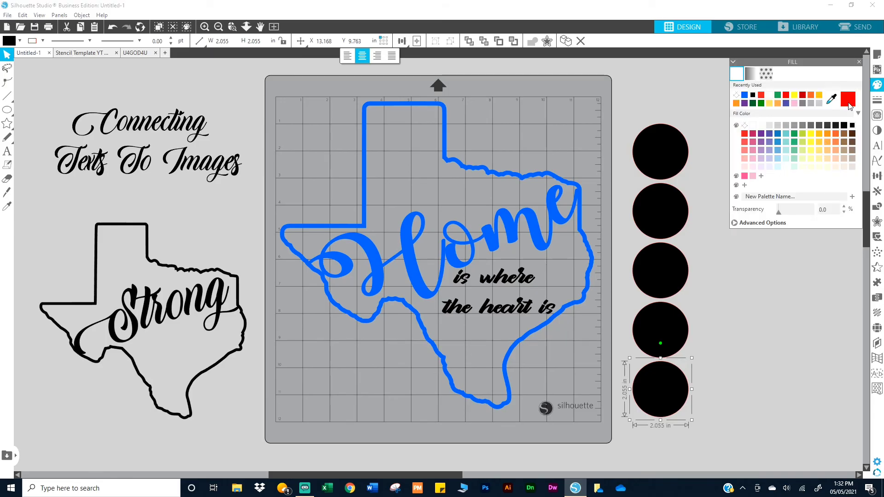
click(849, 102)
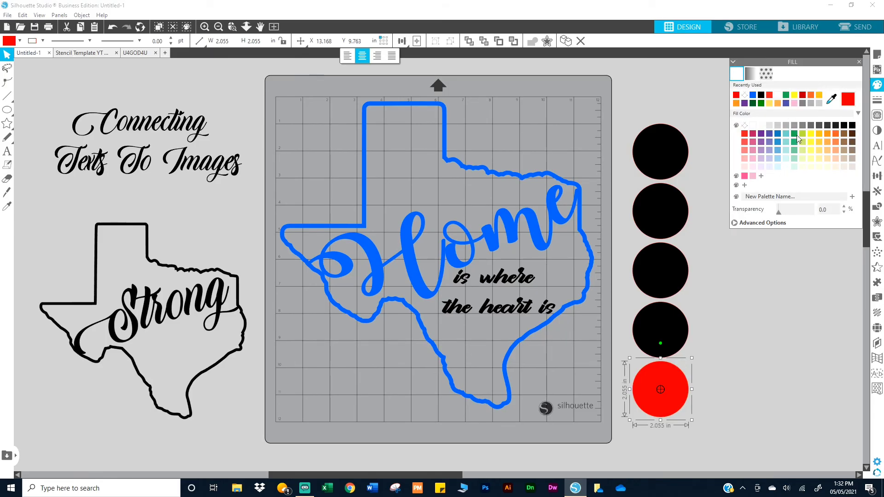
click(665, 320)
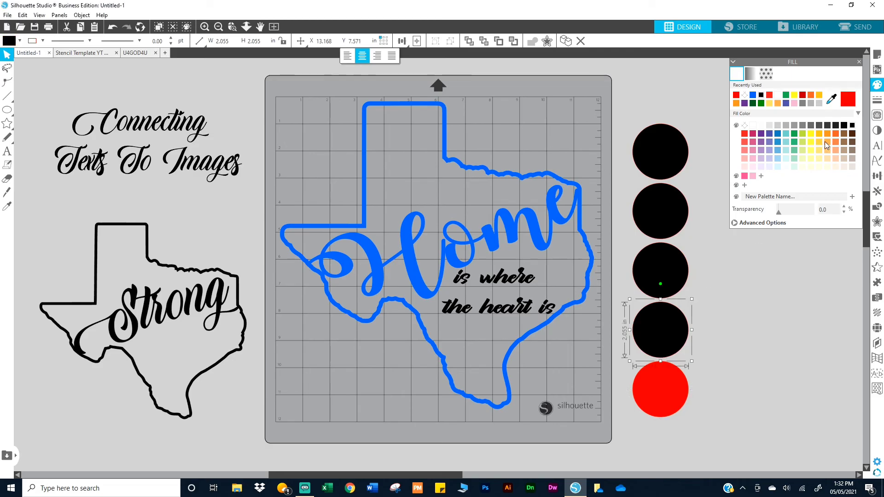
click(811, 134)
click(661, 279)
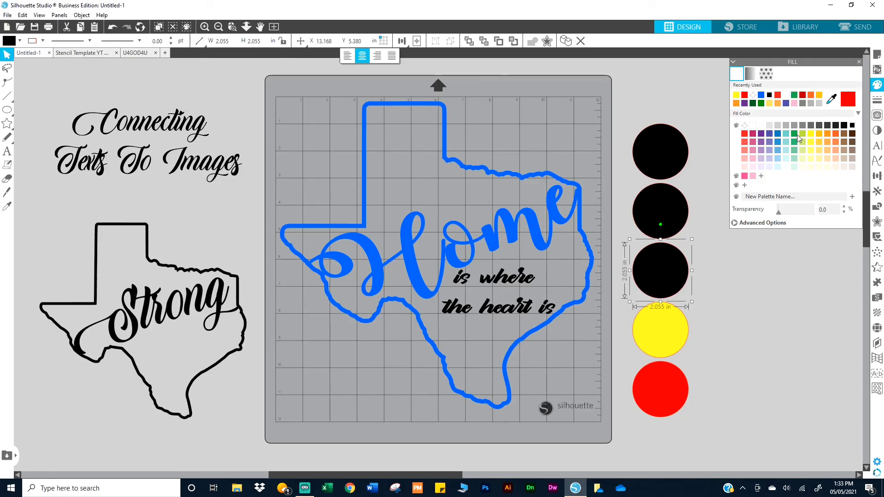
click(796, 134)
click(677, 211)
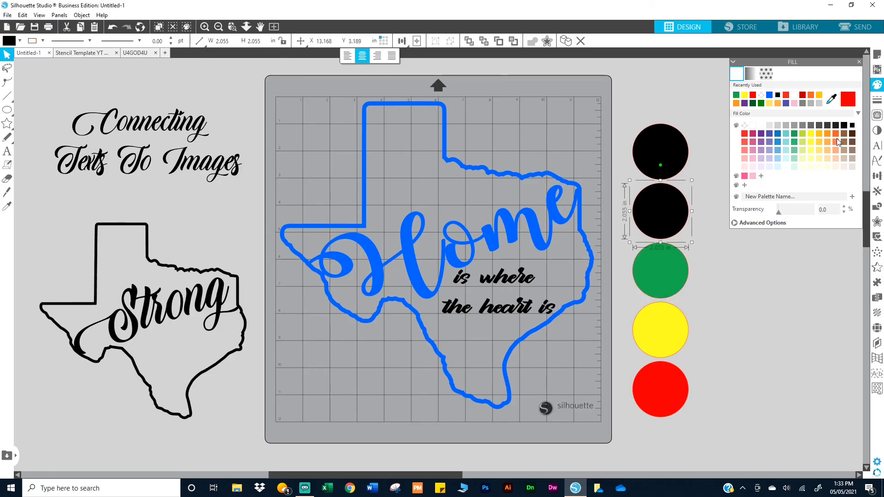
click(770, 96)
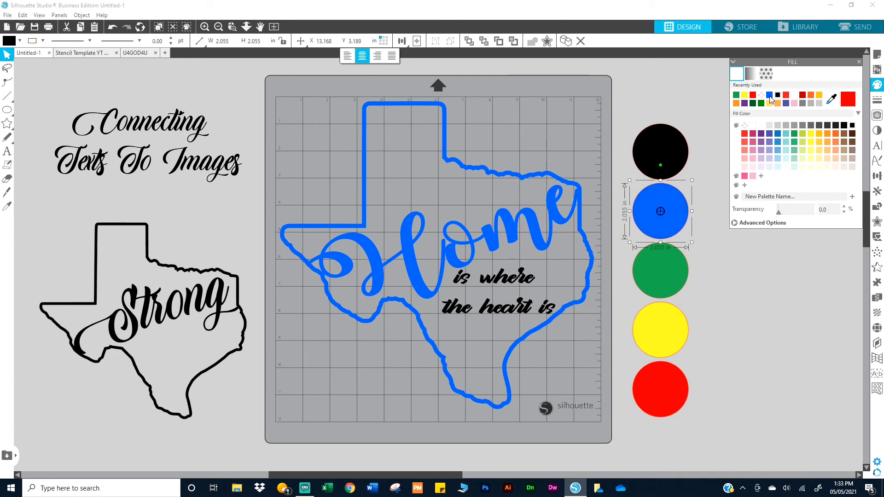
Step: Remove the outline color from all five circles in the column
click(722, 304)
drag(626, 115, 673, 428)
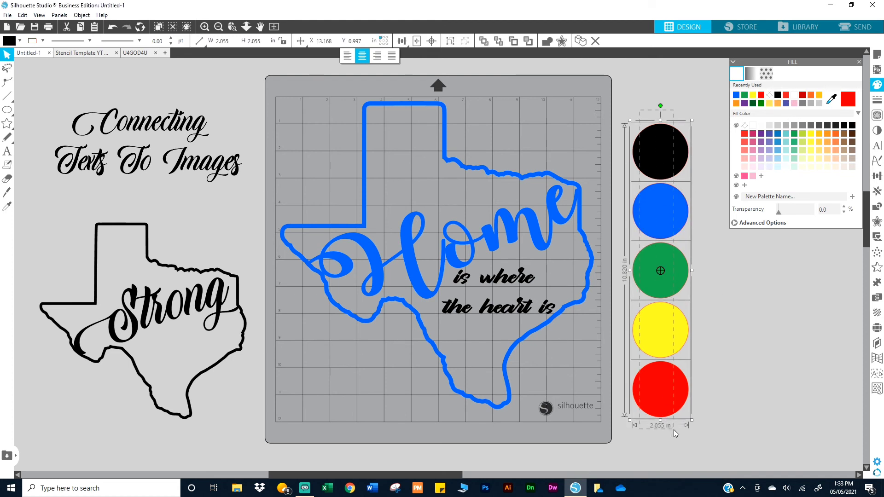
click(42, 41)
click(39, 76)
click(834, 375)
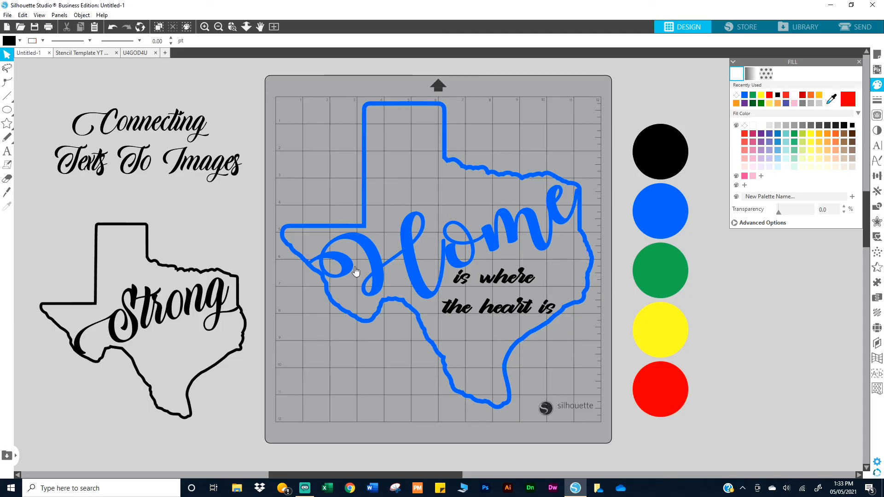
Step: Shrink the Texas "Home" design with its phrase to about 5.87 in wide and duplicate it into a two-by-two grid on the mat
click(361, 138)
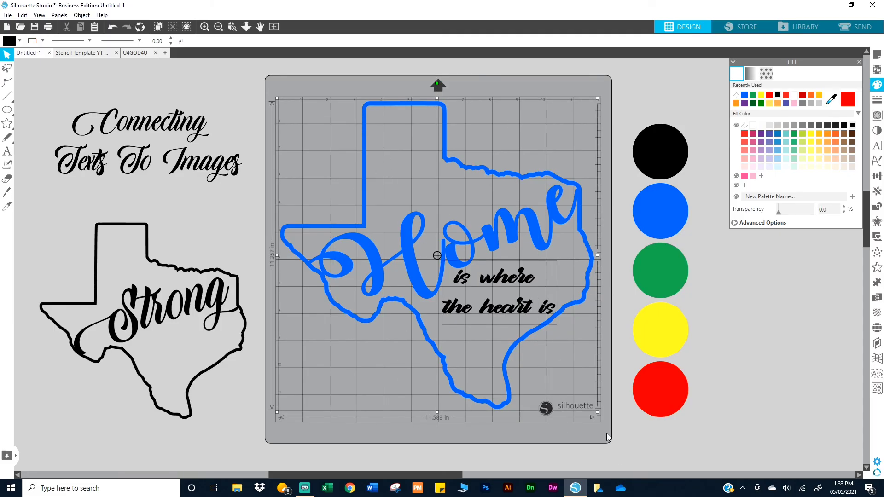
drag(597, 412, 427, 278)
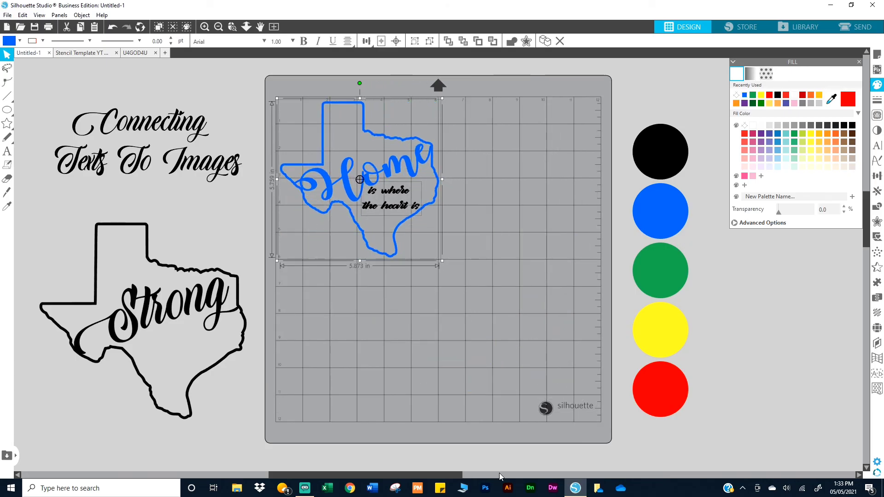
key(ctrl+d)
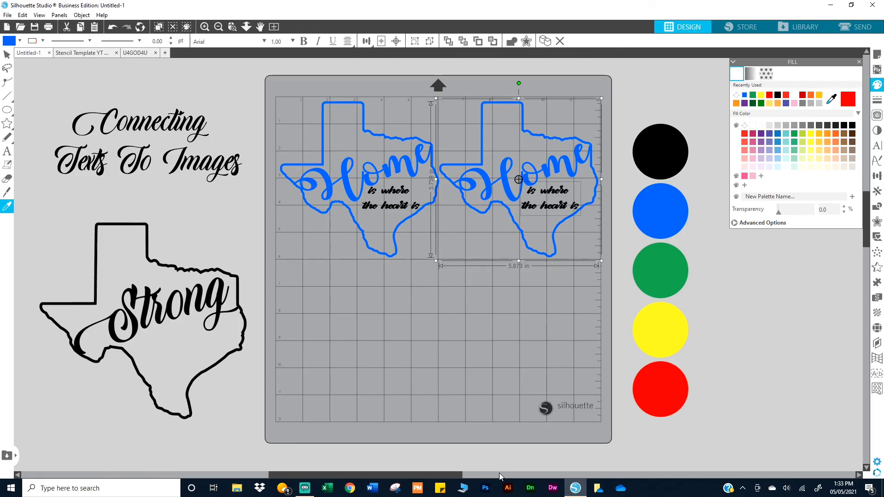
key(ctrl+d)
key(ctrl+d)
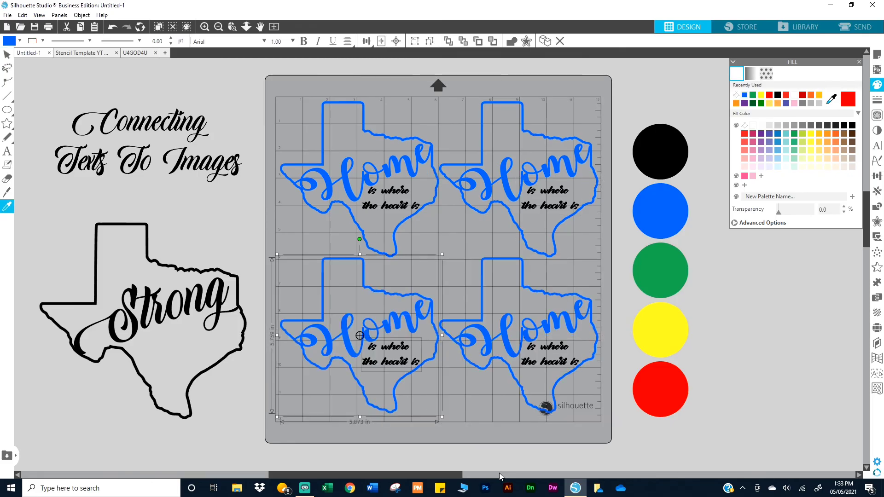
key(Escape)
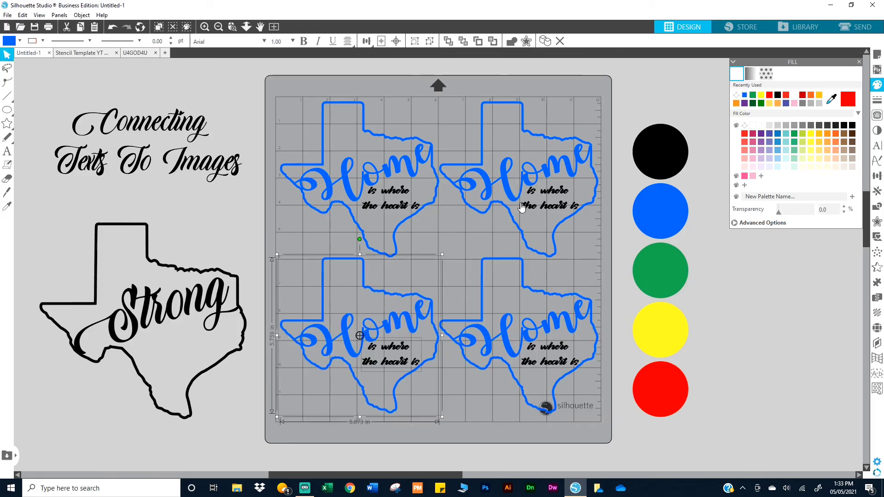
Step: Recolor the upper-left Texas "Home" design black by sampling the black circle with the Eyedropper
click(555, 95)
click(420, 157)
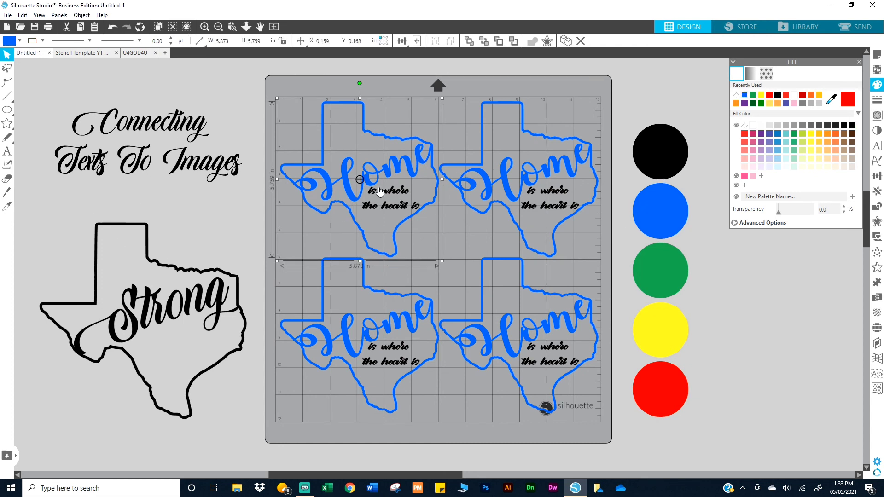
click(465, 110)
click(408, 145)
key(i)
click(664, 156)
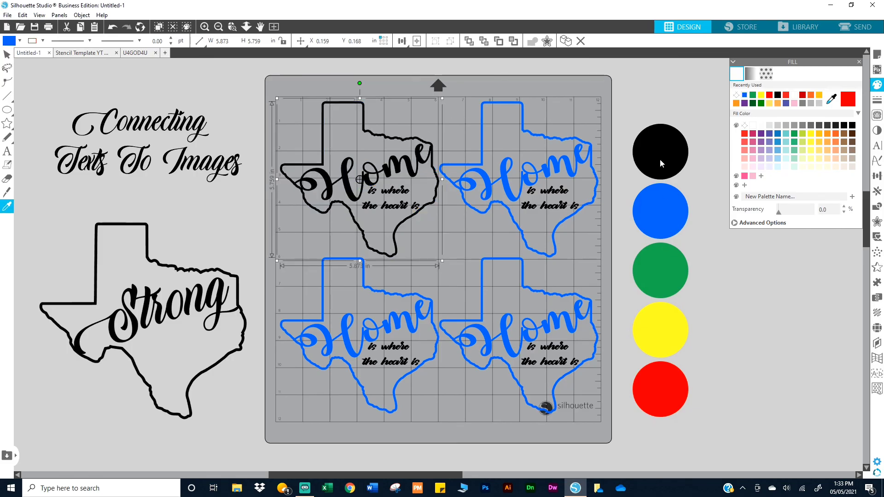
Step: Recolor the upper-right Texas "Home" design green by sampling the green circle with the Eyedropper
key(Tab)
key(i)
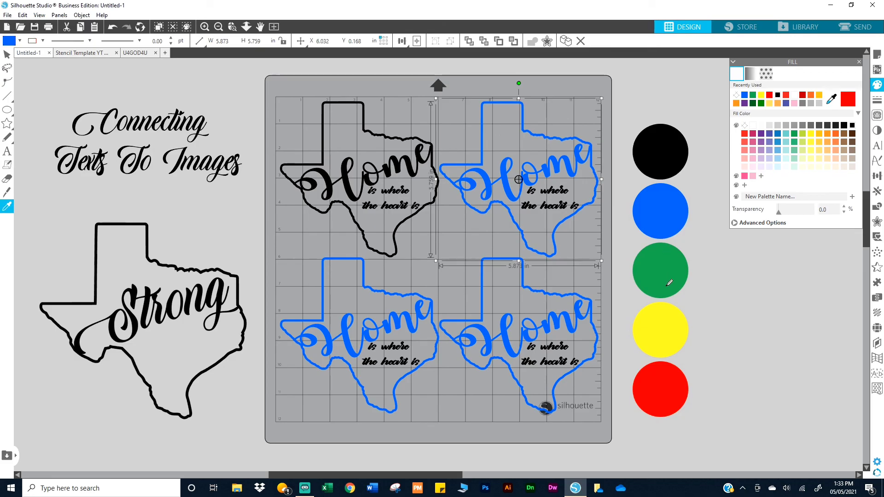
click(665, 286)
key(v)
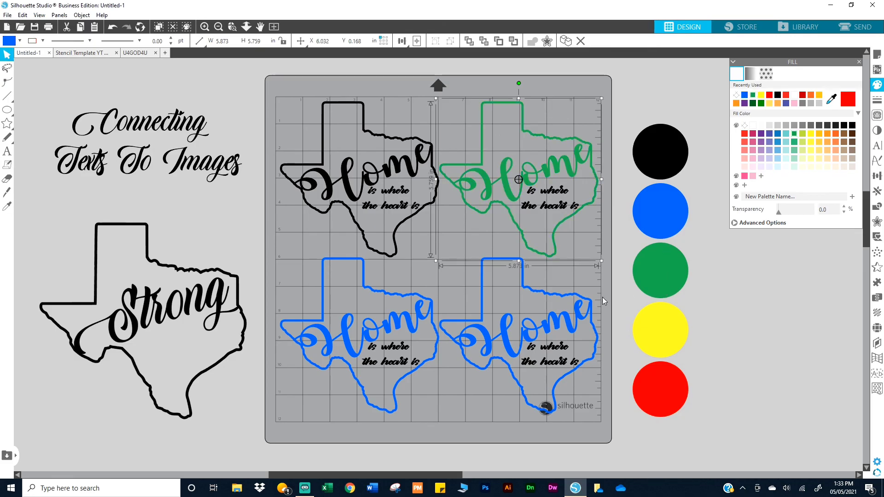
Step: Recolor the lower-left Texas "Home" design yellow and the lower-right one red by sampling the matching circles with the Eyedropper
click(366, 291)
key(i)
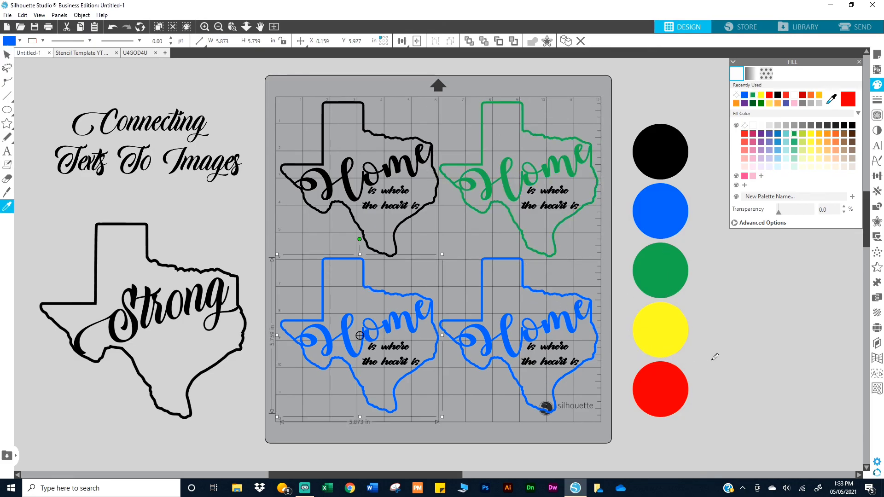
click(660, 324)
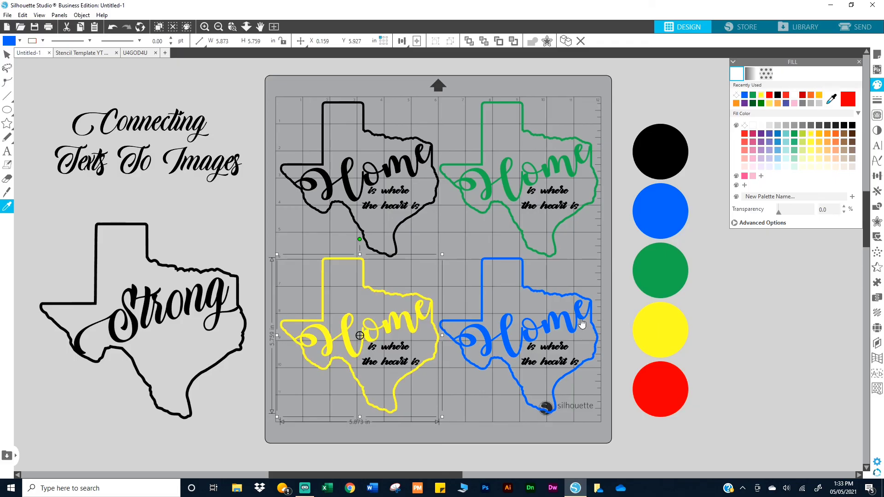
key(v)
click(560, 297)
key(i)
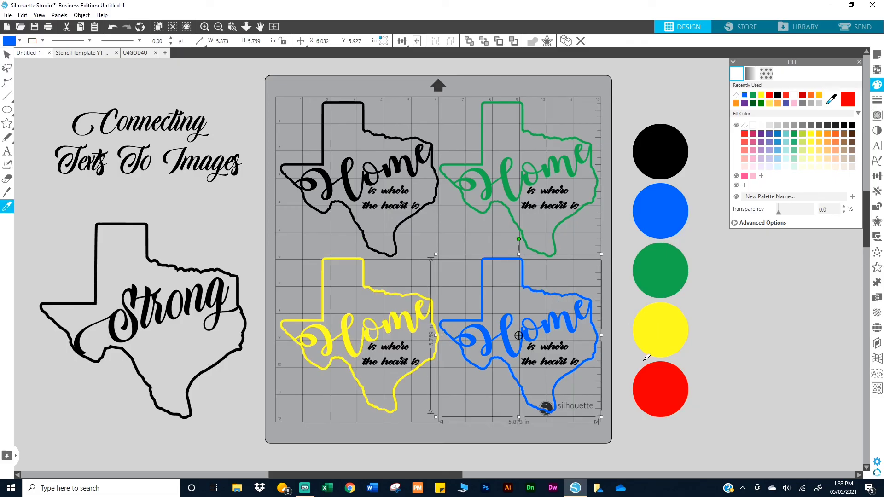
key(v)
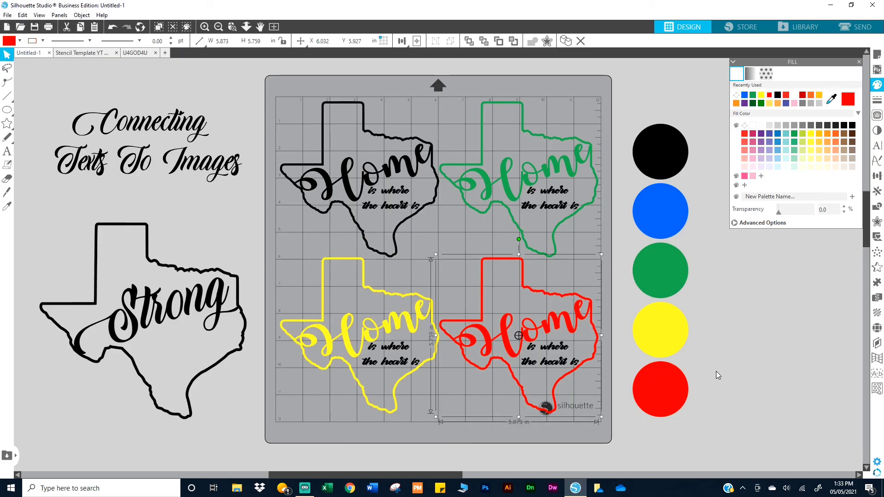
Step: Recolor the upper-right Texas "Home" design blue by sampling the blue circle, and close the fill settings
click(540, 135)
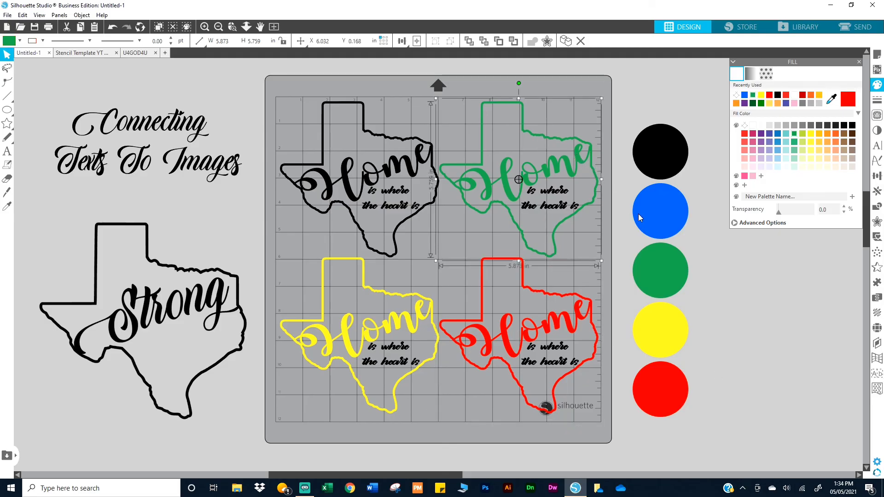
key(i)
click(662, 214)
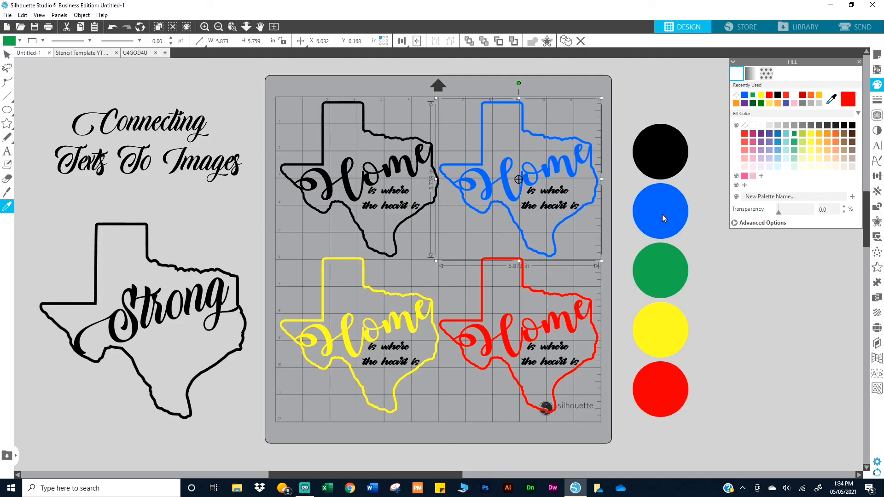
click(708, 279)
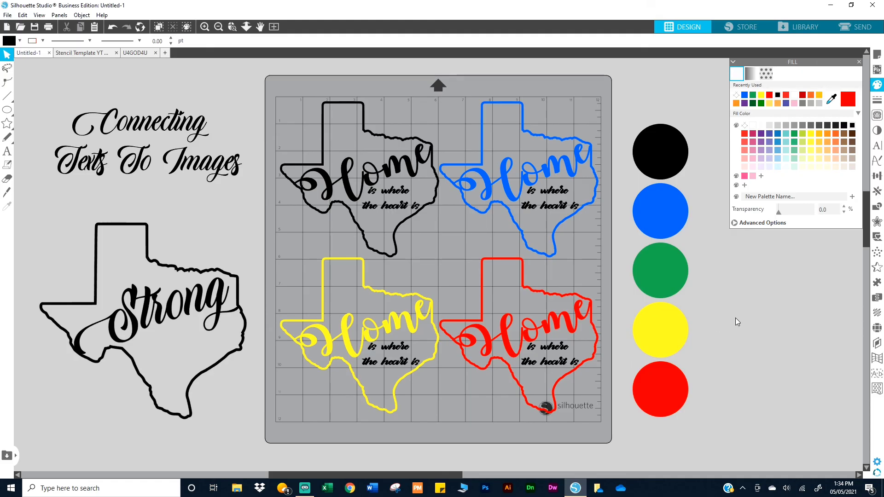
click(858, 61)
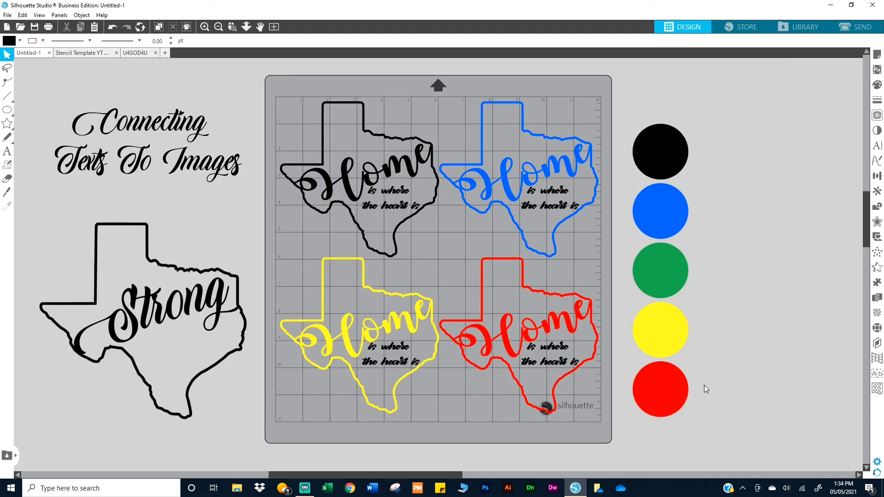